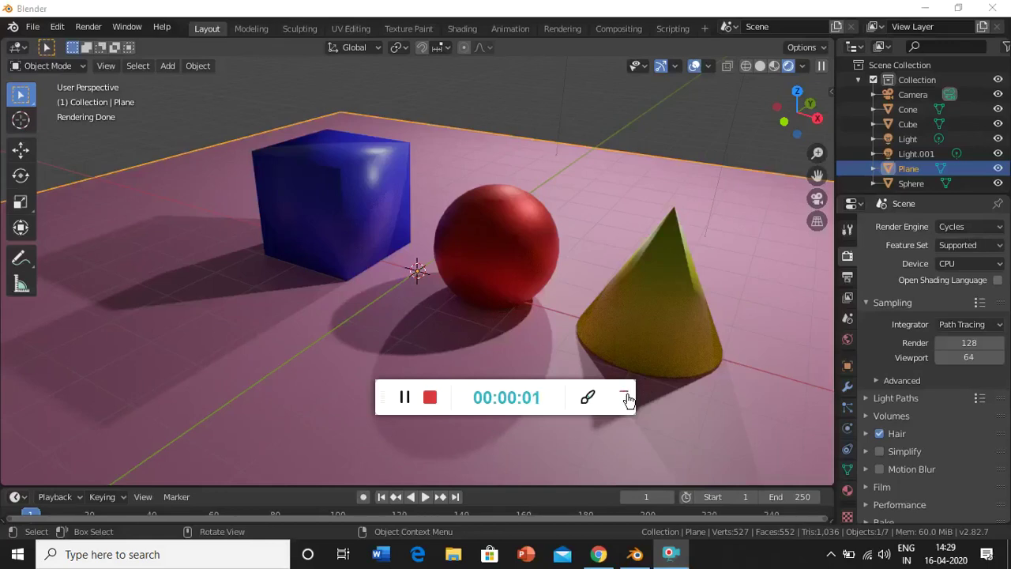
Create a new General file with the default cube, camera and light, without saving the old scene.
left_click(625, 397)
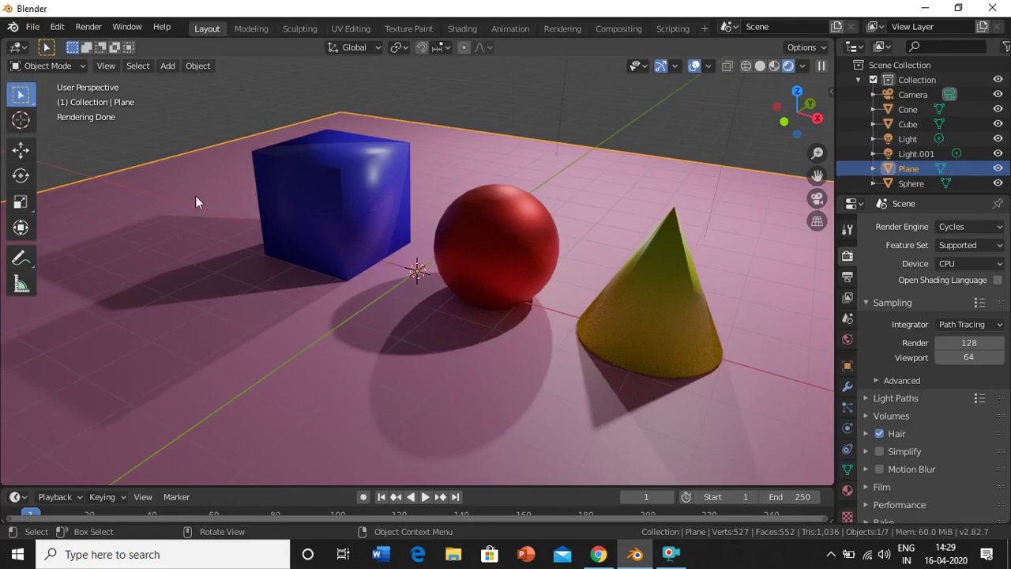
left_click(33, 29)
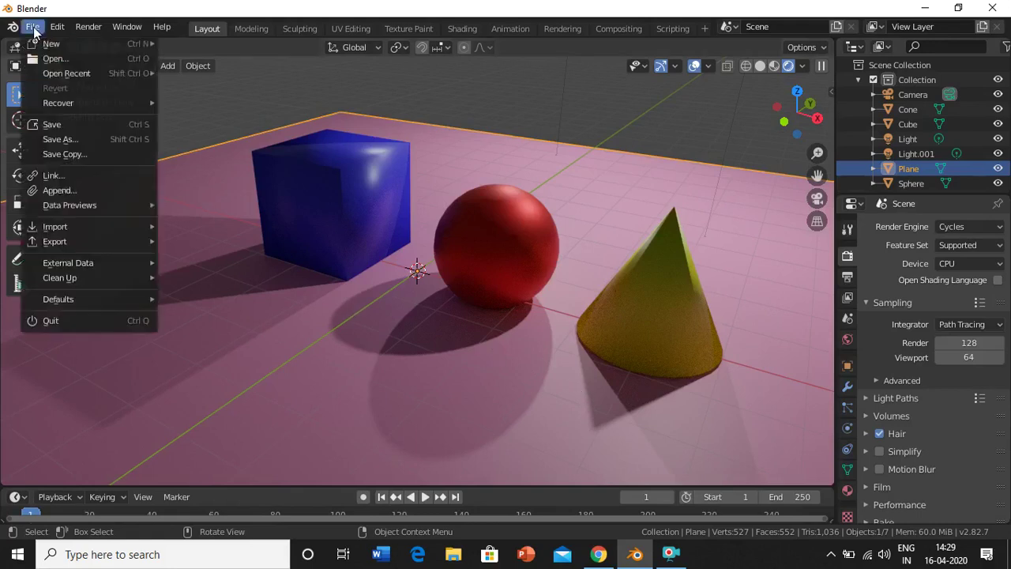
mouse_move(50, 48)
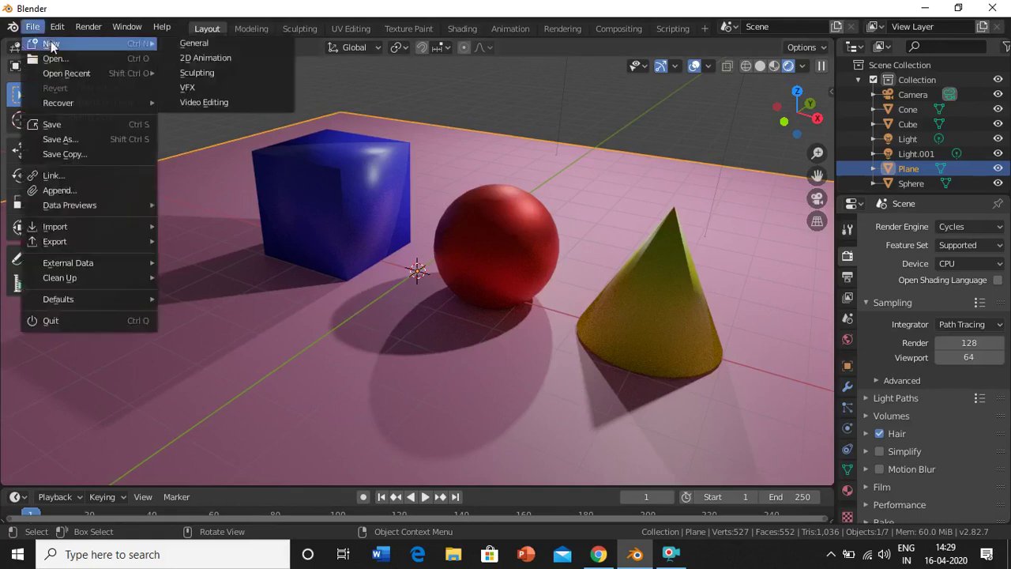
left_click(238, 39)
left_click(544, 297)
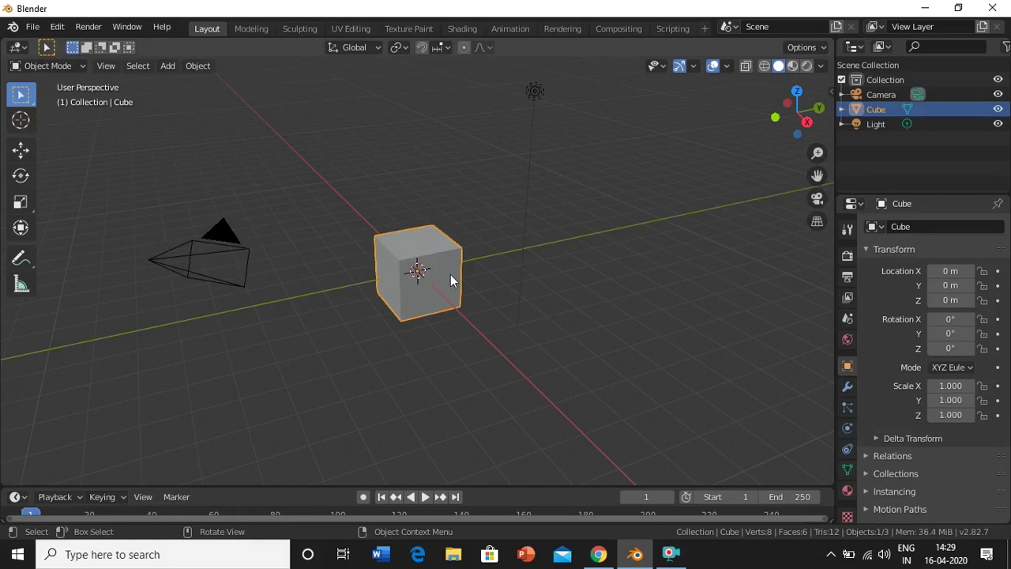
Add a UV sphere and move it front-right of the cube, to about X 1.67, Y 1.82, Z -1.59 m.
left_click(543, 303)
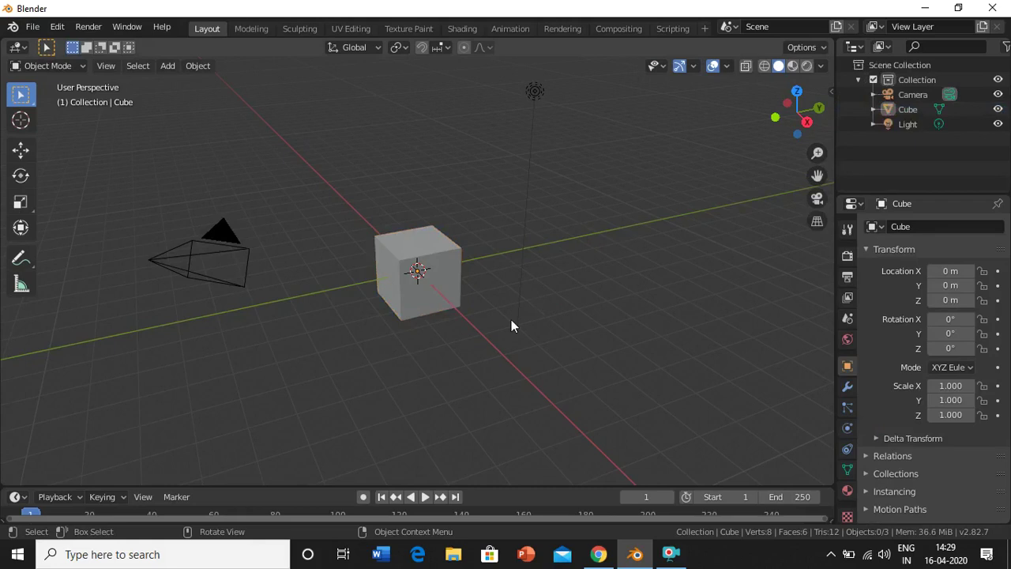
key("shift+a")
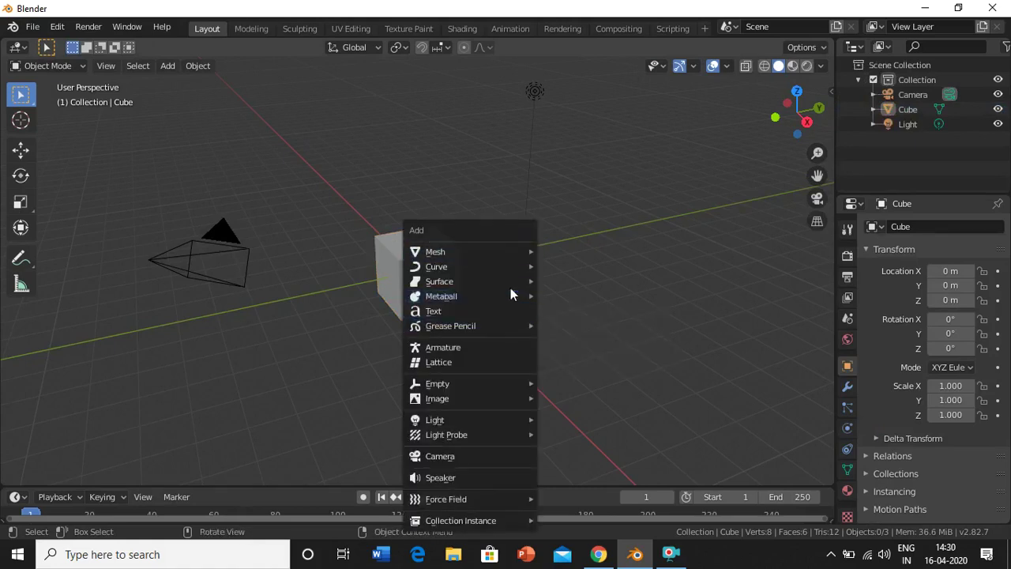
mouse_move(512, 261)
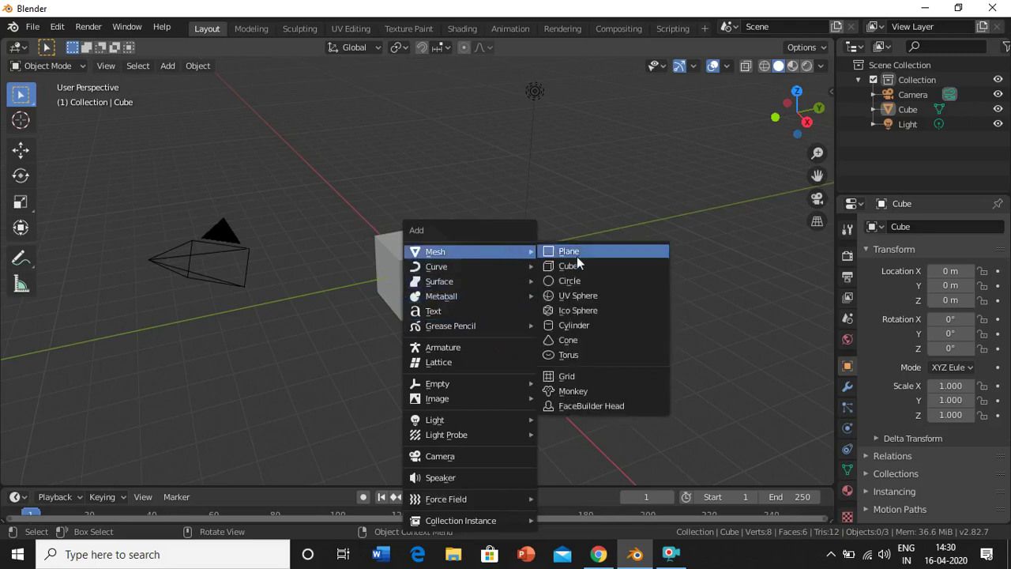
left_click(581, 297)
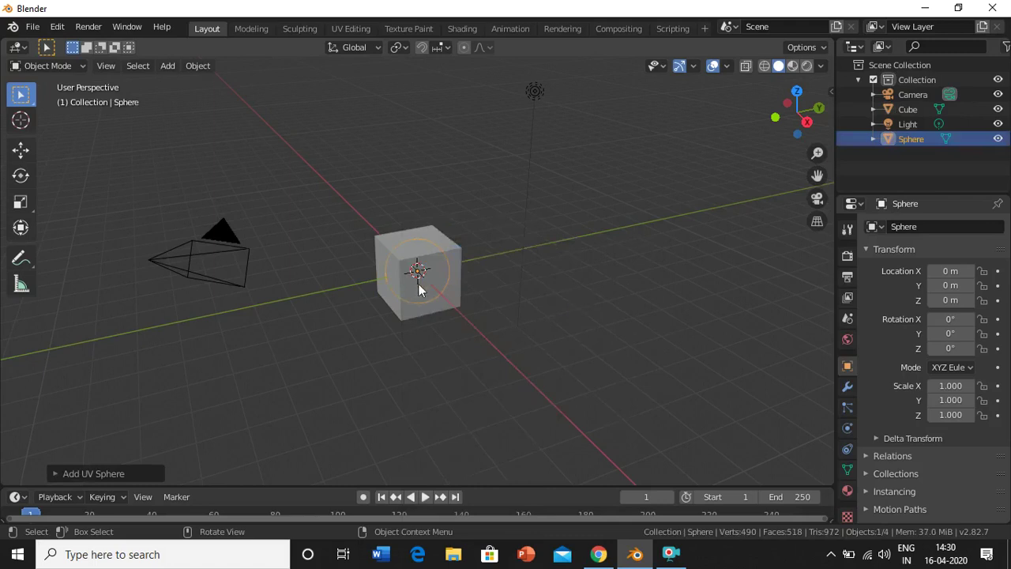
key("g")
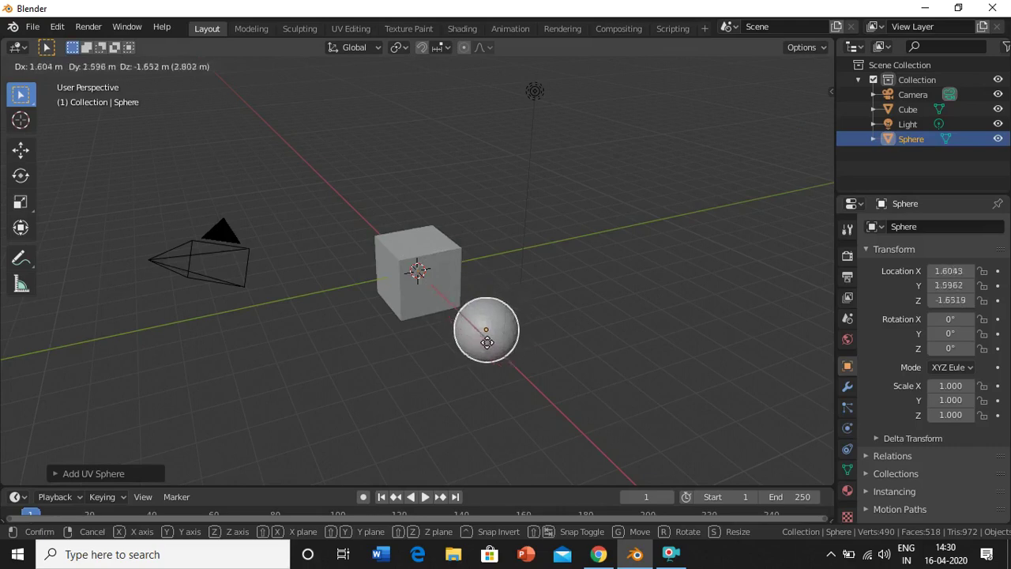
left_click(496, 346)
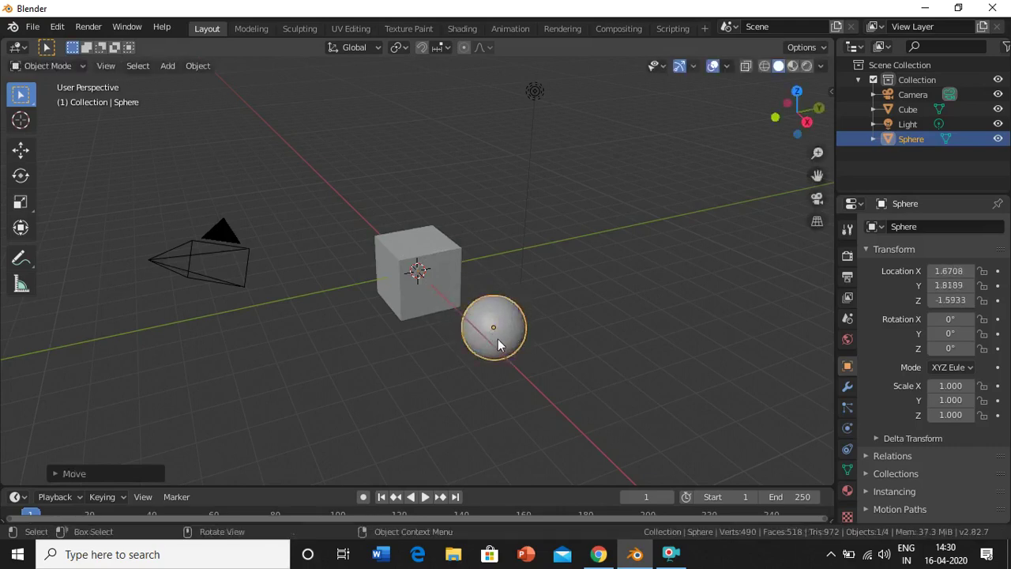
left_click(564, 350)
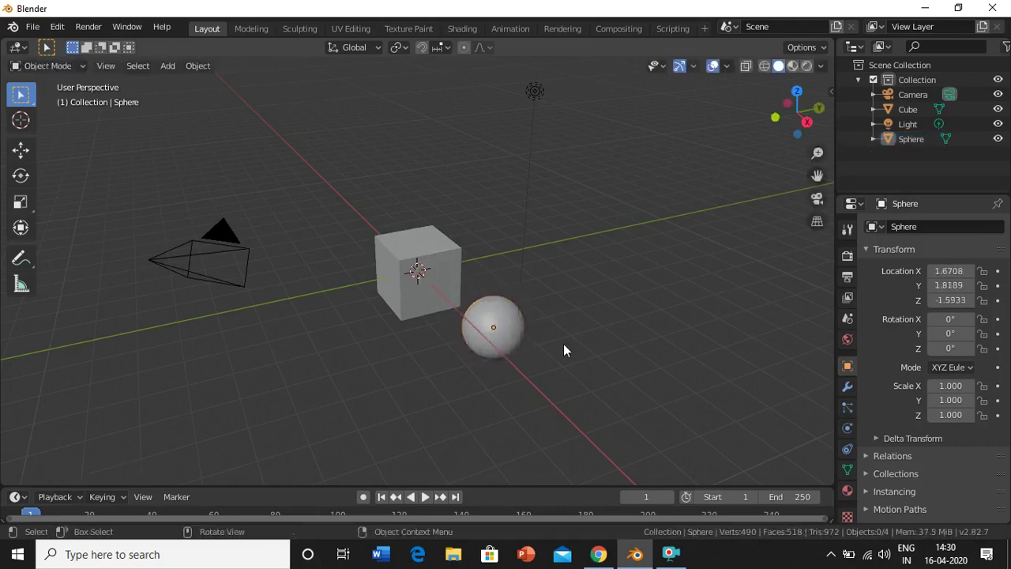
Add a cone and place it in front of the sphere.
key("shift+a")
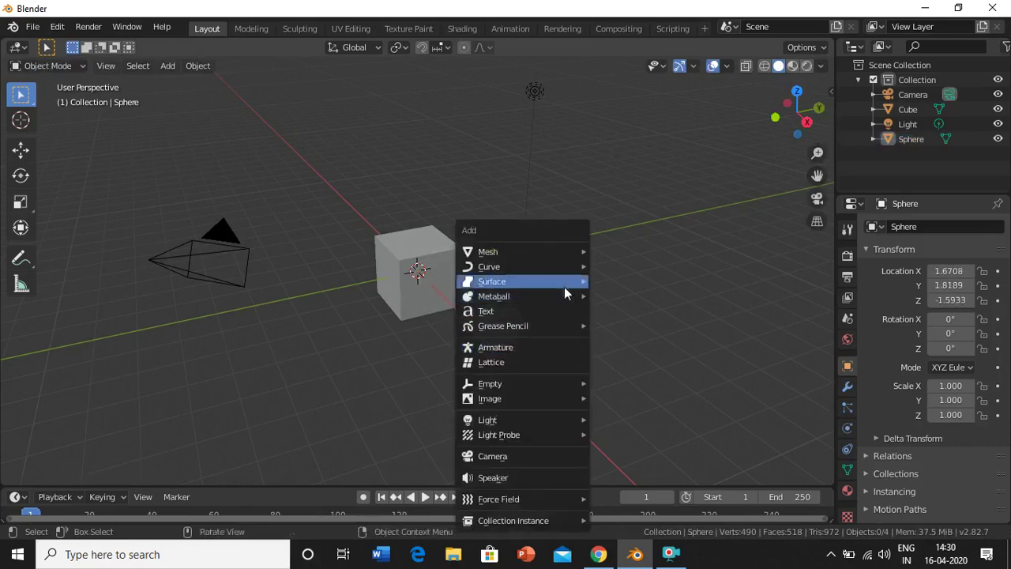
mouse_move(566, 259)
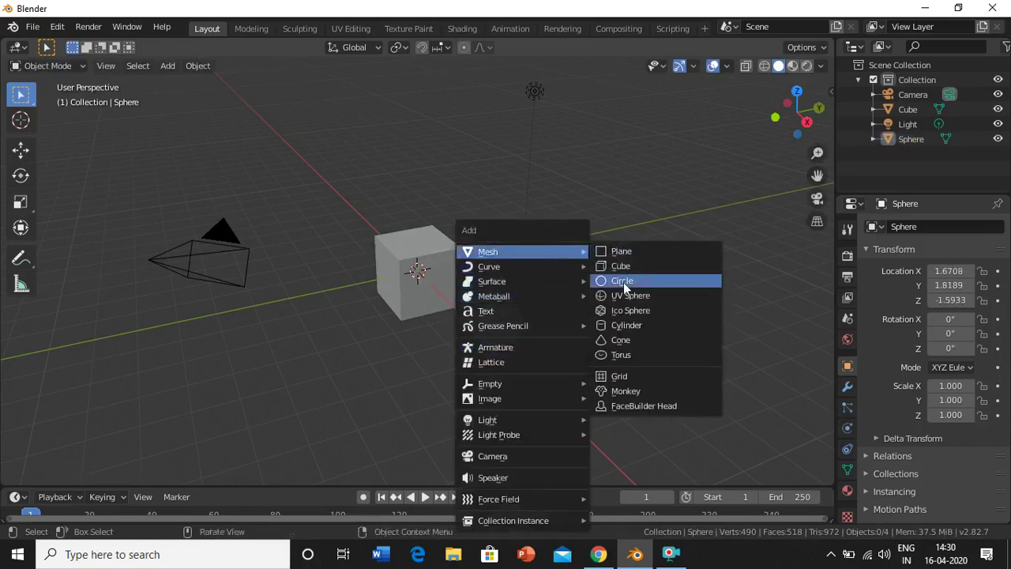
left_click(643, 340)
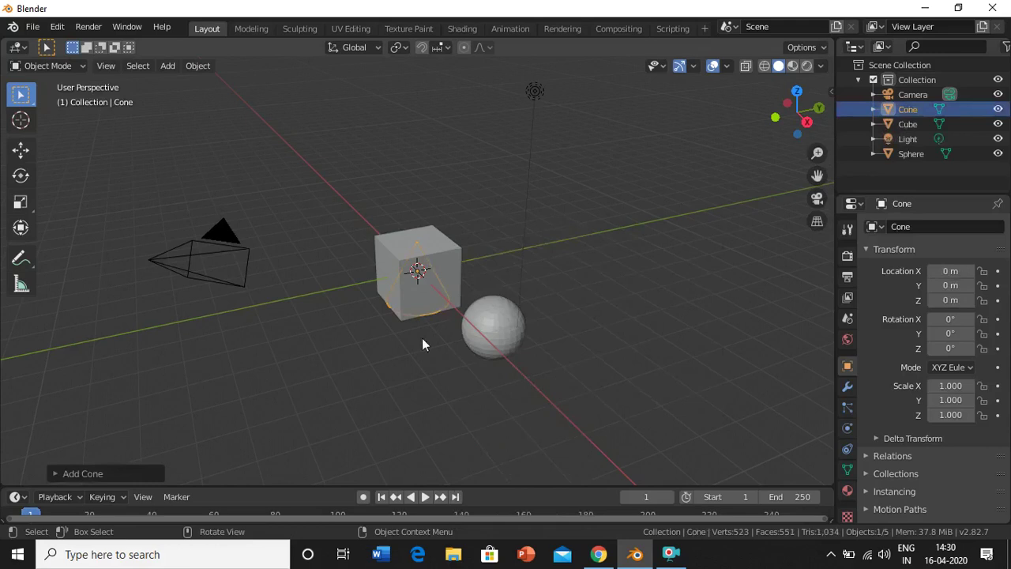
key("g")
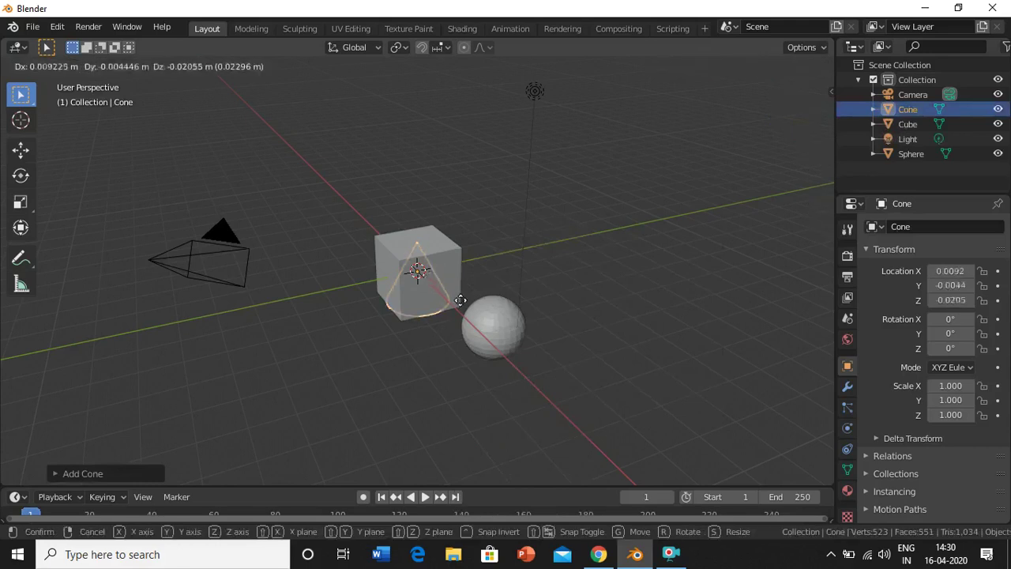
left_click(568, 383)
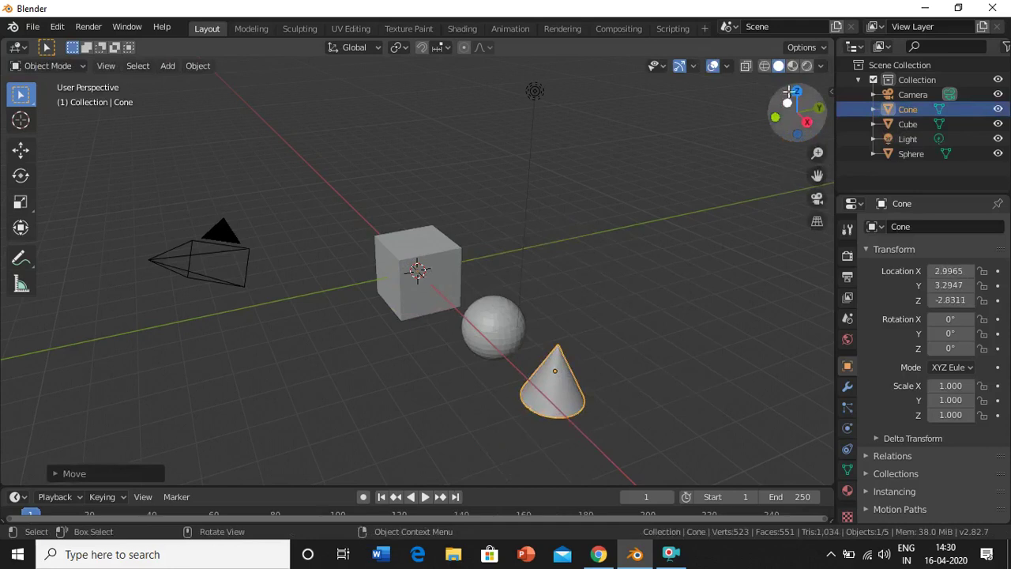
Move the sphere beside the cube and the cone to the right of the sphere.
left_click_drag(787, 126, 364, 452)
left_click(478, 324)
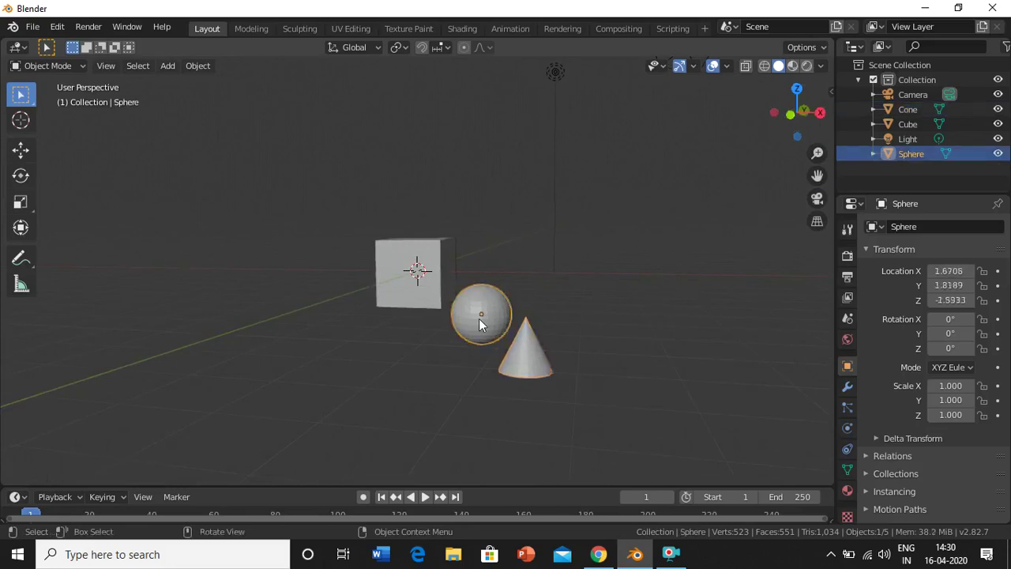
key("g")
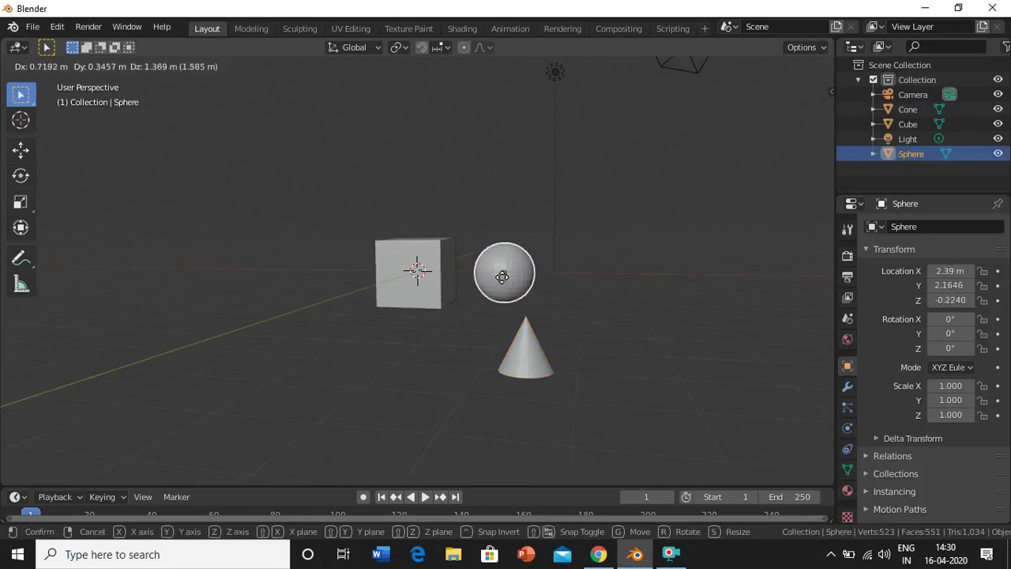
left_click(502, 277)
left_click(529, 366)
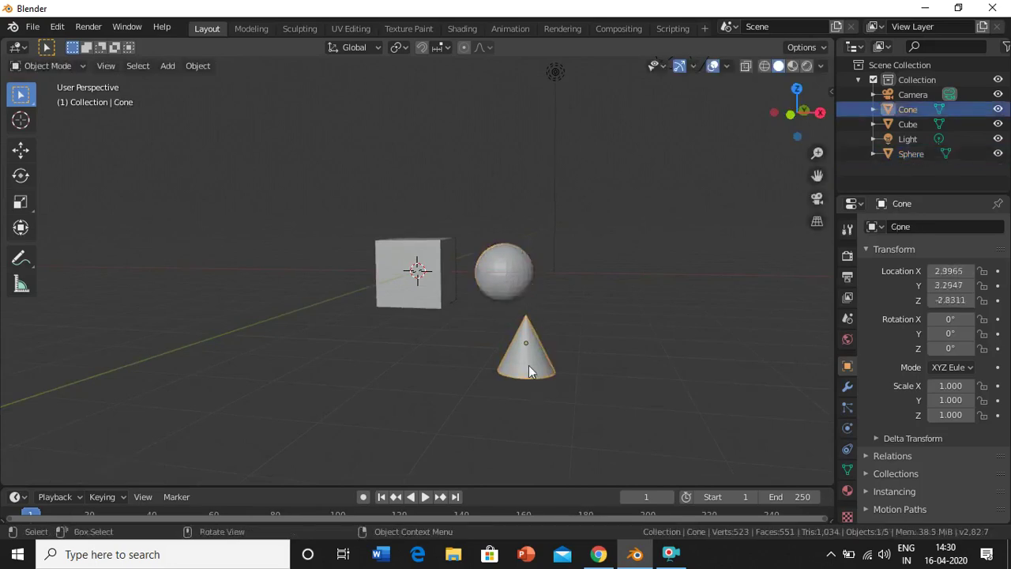
key("g")
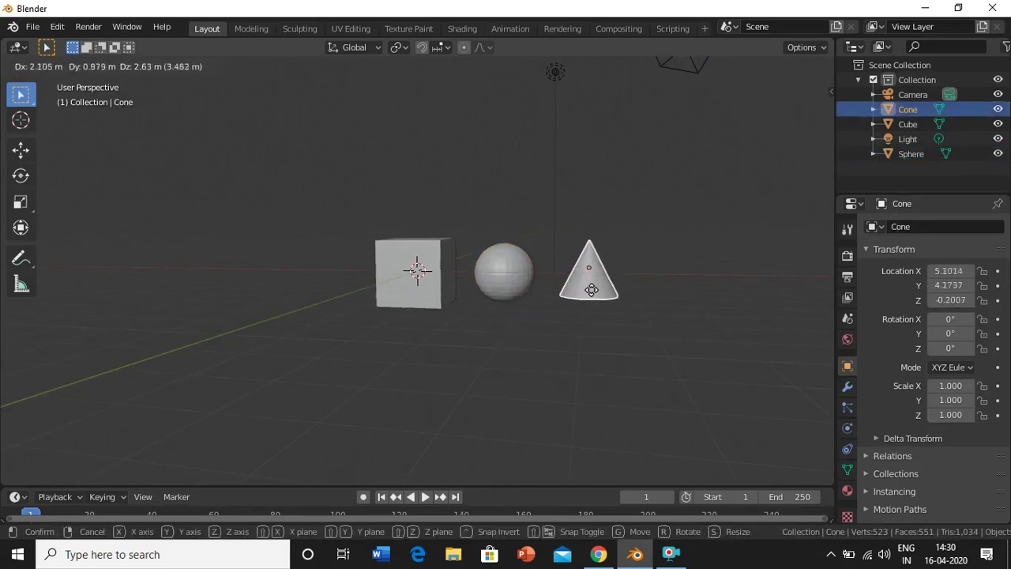
left_click(594, 294)
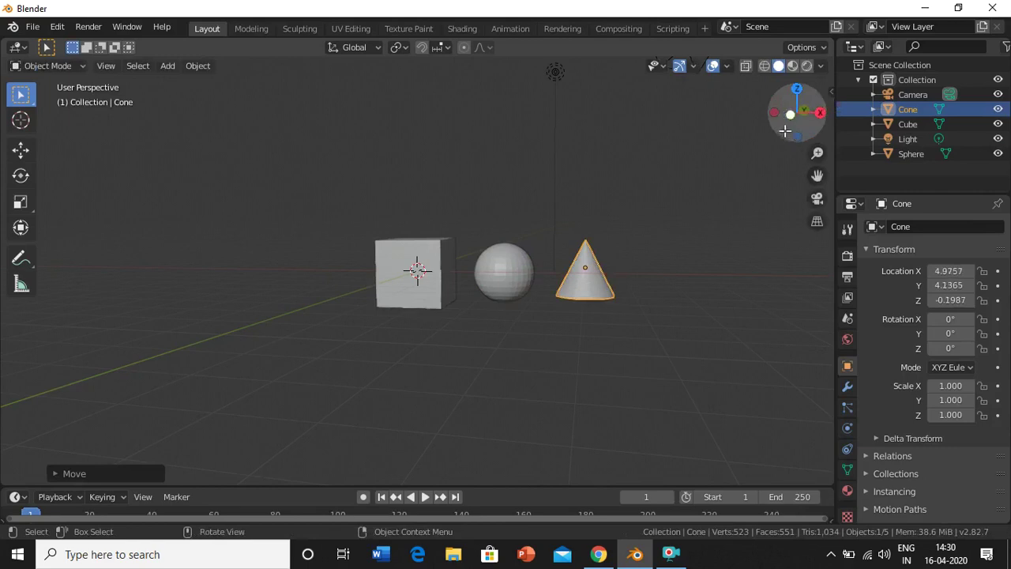
From the top view, slide the sphere along Y so it lines up level with the cube.
left_click_drag(801, 113, 798, 89)
left_click(797, 89)
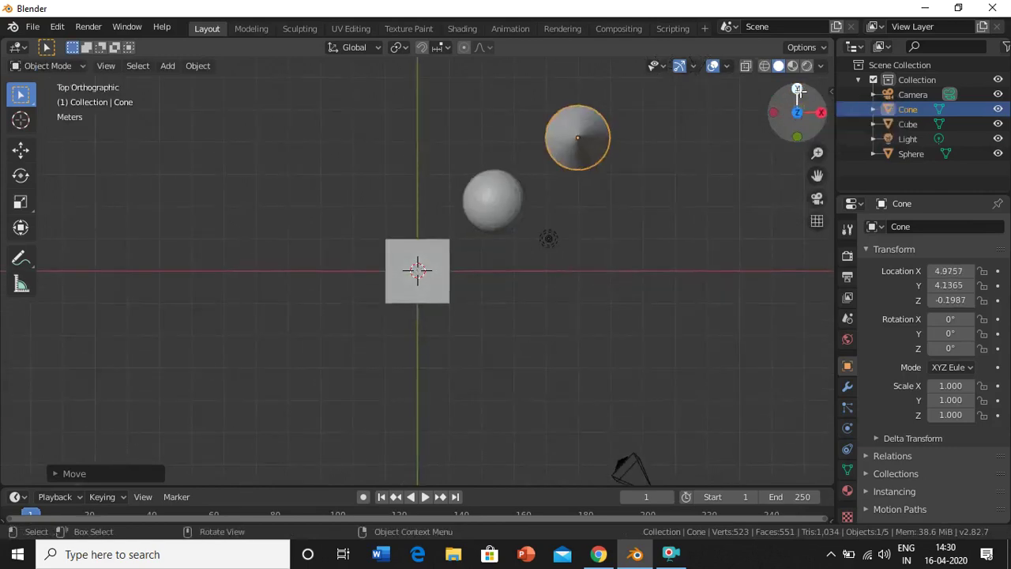
left_click(488, 206)
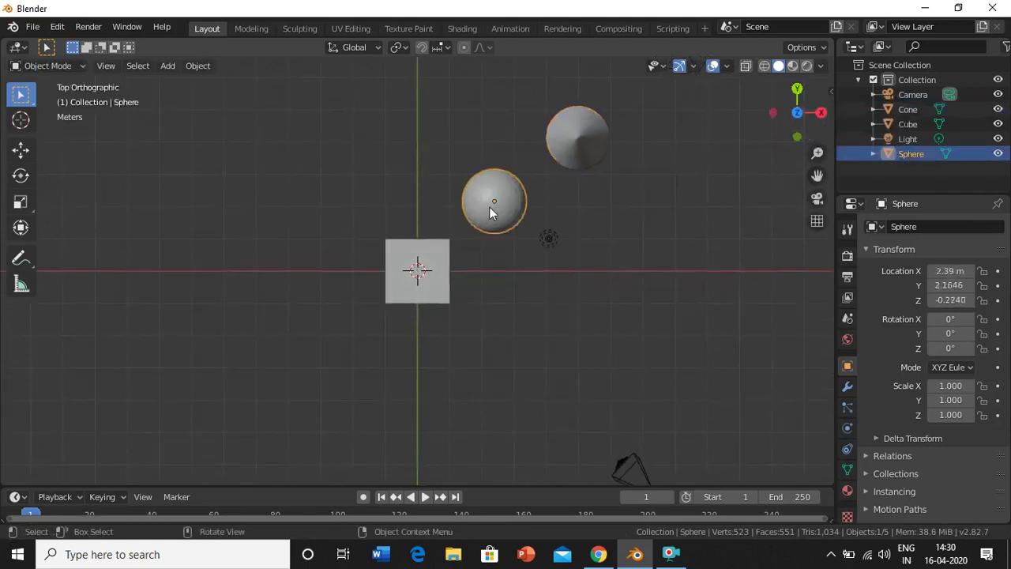
key("g")
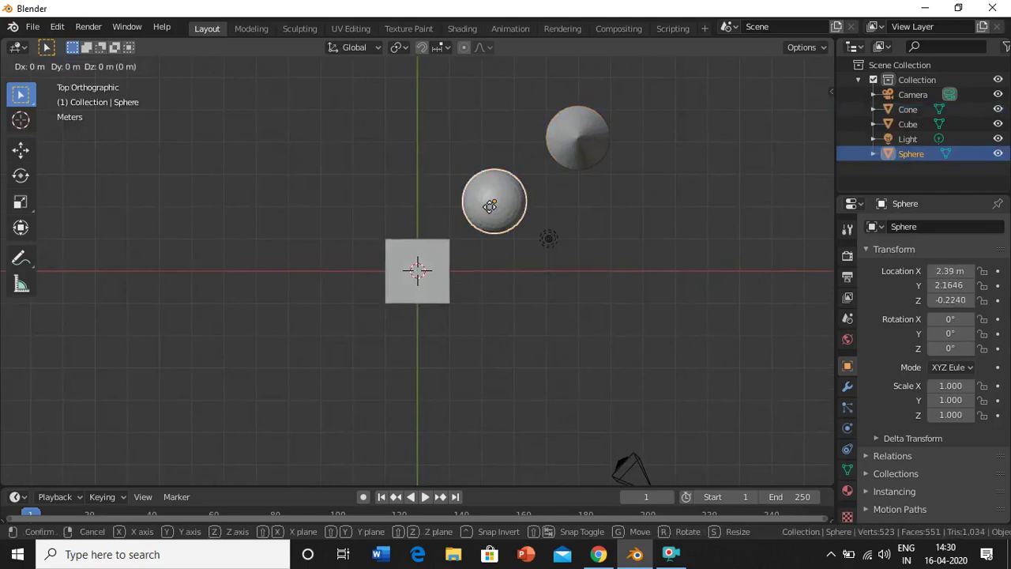
key("y")
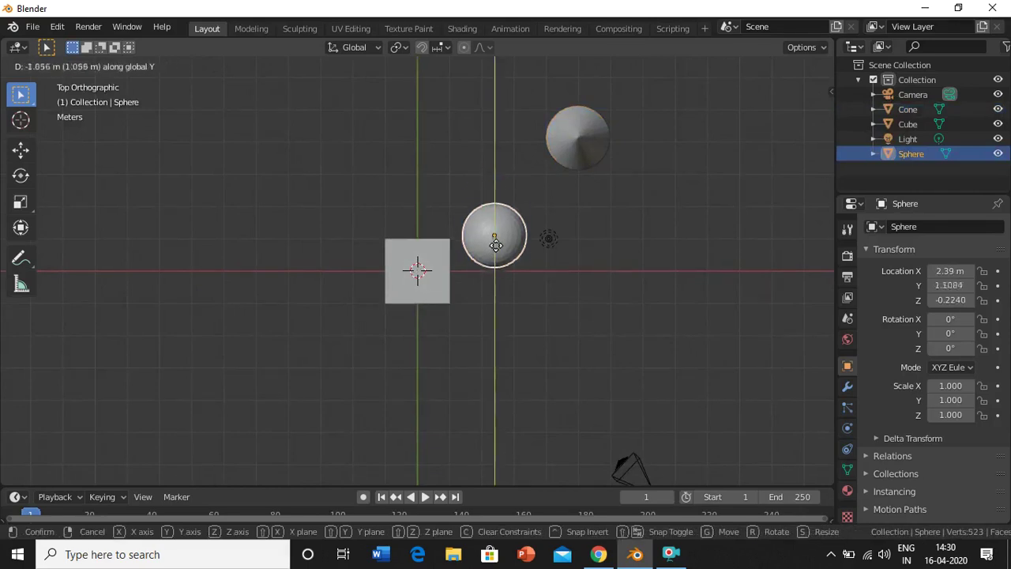
left_click(499, 274)
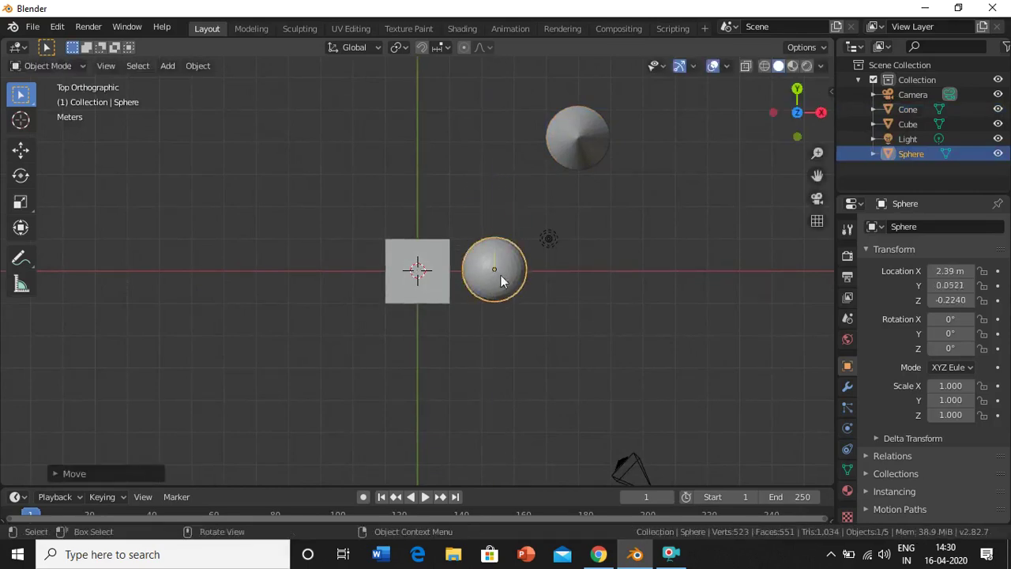
Slide the cone along Y to about Y 0.10 so it lines up to the right of the sphere.
left_click(582, 155)
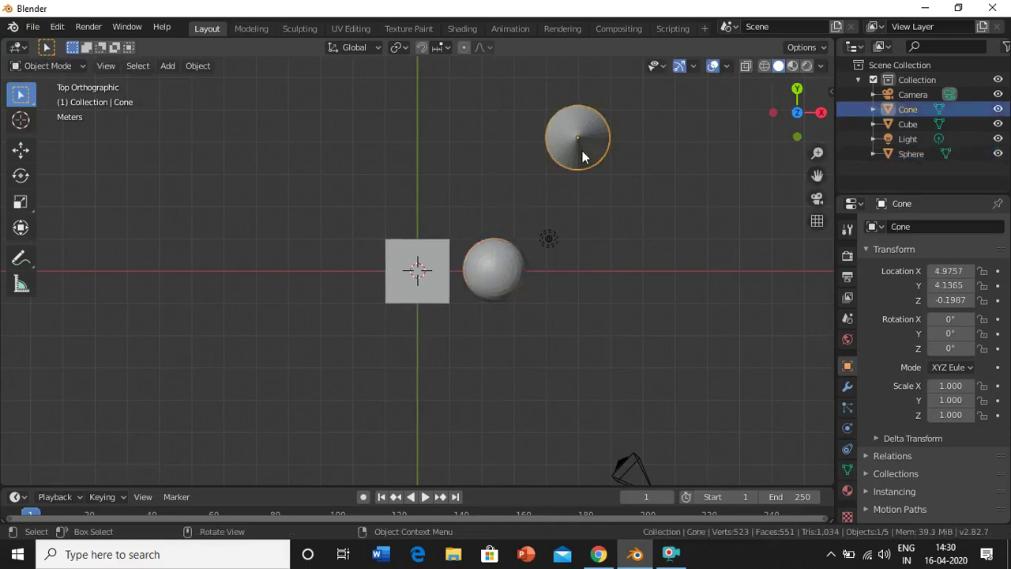
key("g")
key("y")
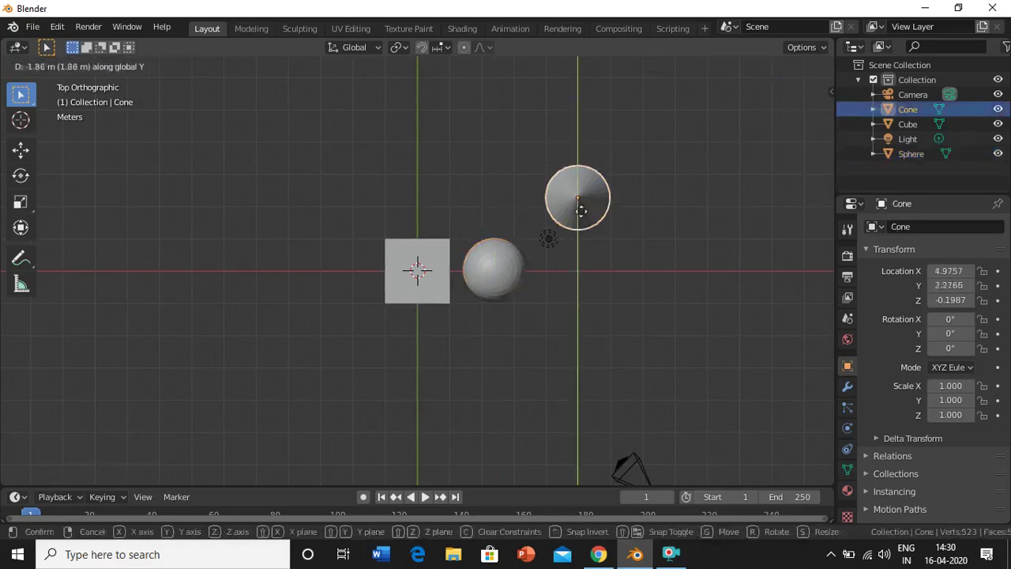
left_click(582, 280)
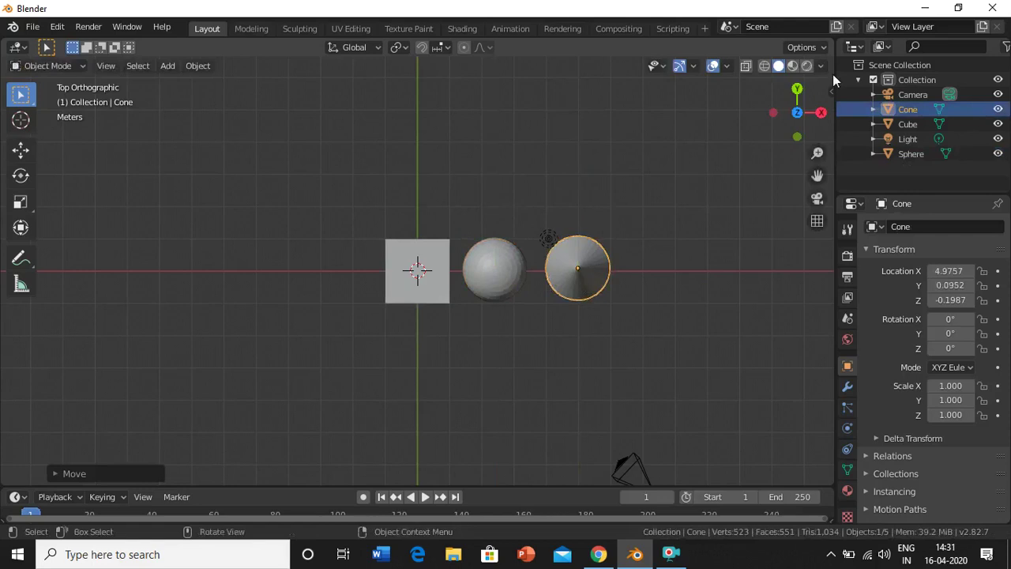
left_click_drag(794, 131, 798, 169)
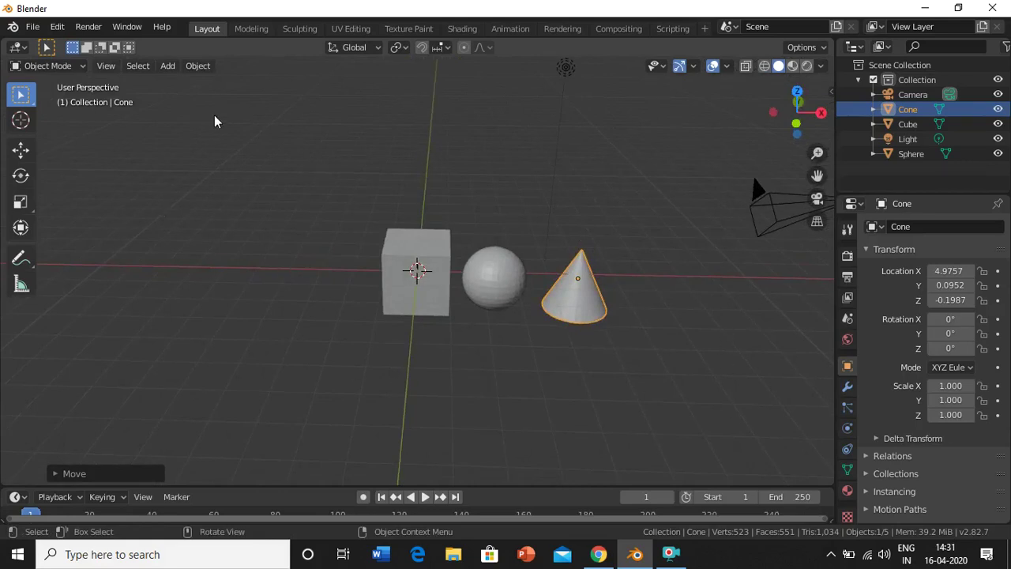
Add a plane at the origin and scale it to about 9.0 as the ground.
key("shift+a")
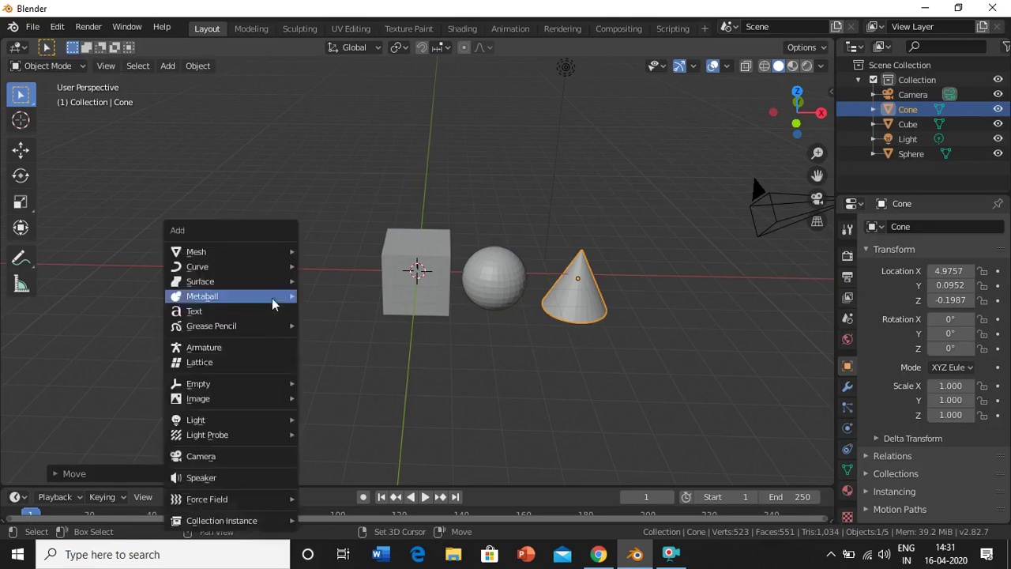
mouse_move(264, 254)
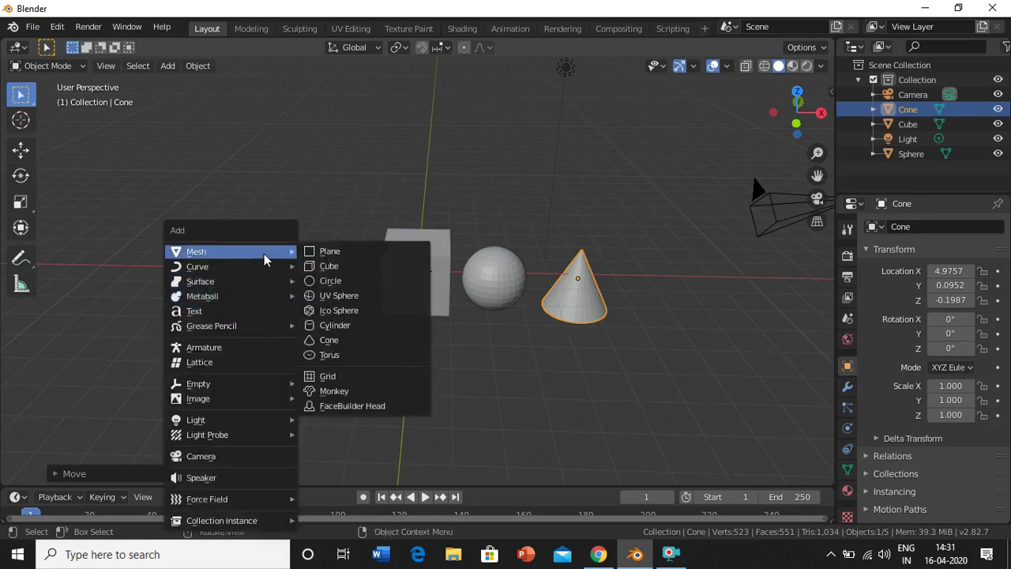
left_click(395, 253)
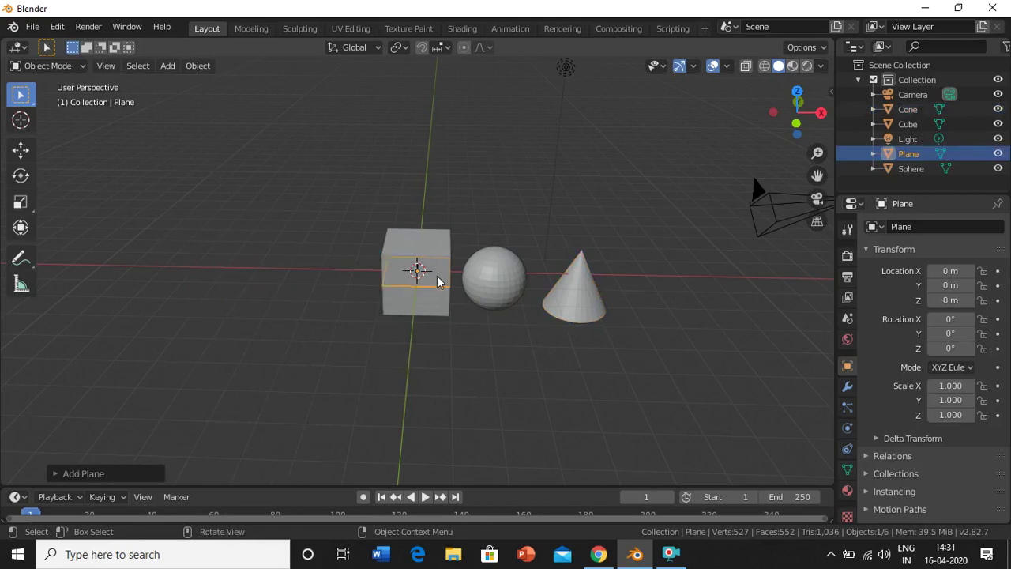
key("g")
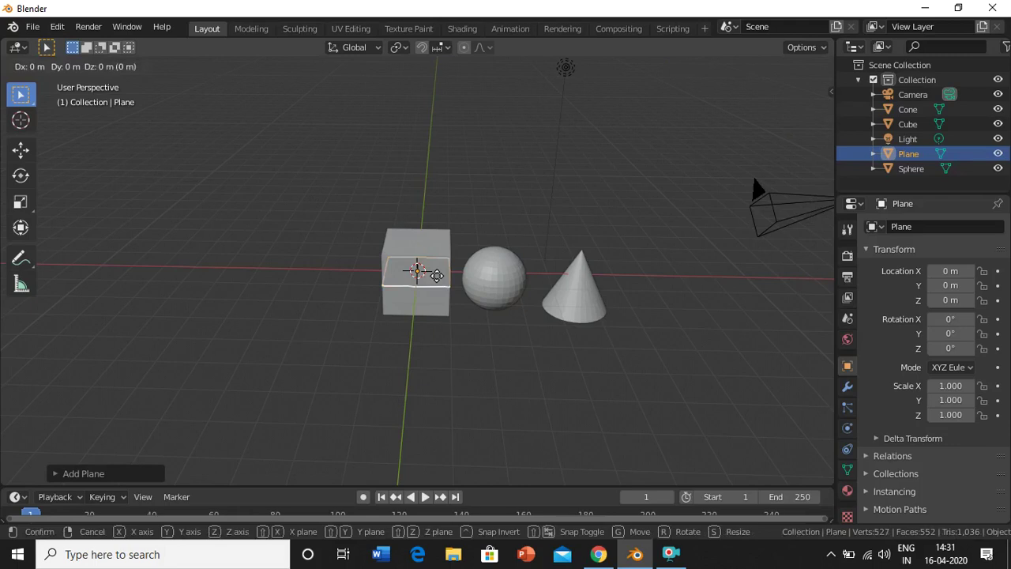
key("s")
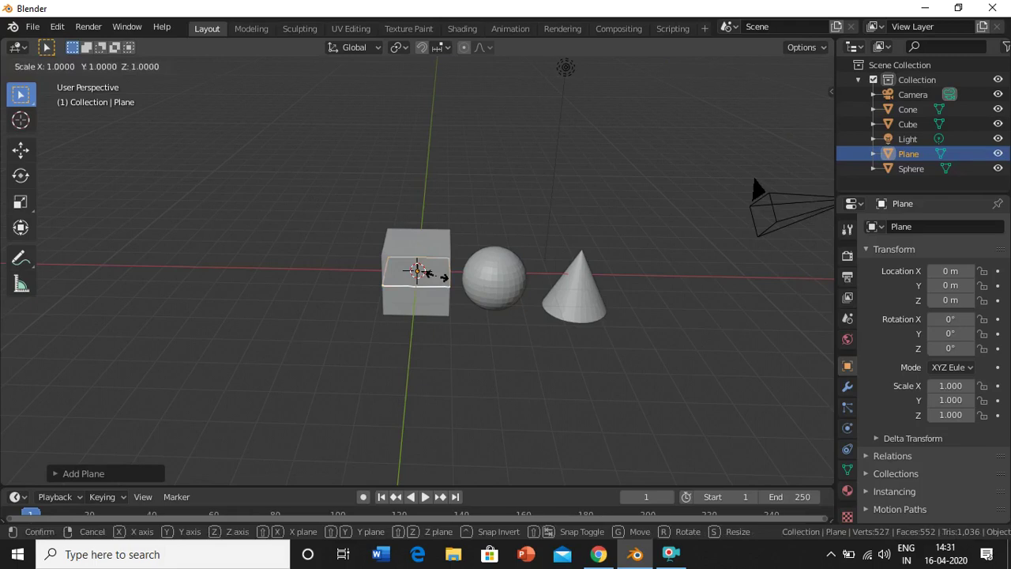
left_click(587, 330)
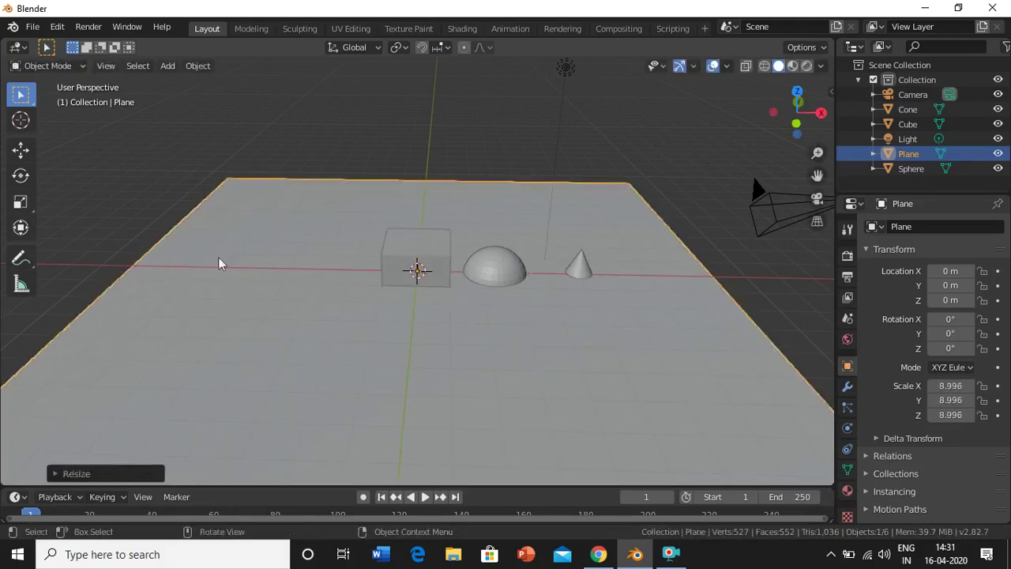
Raise the cube, sphere and cone along Z onto the plane, the cone to about Z 1.13 m.
left_click(426, 257)
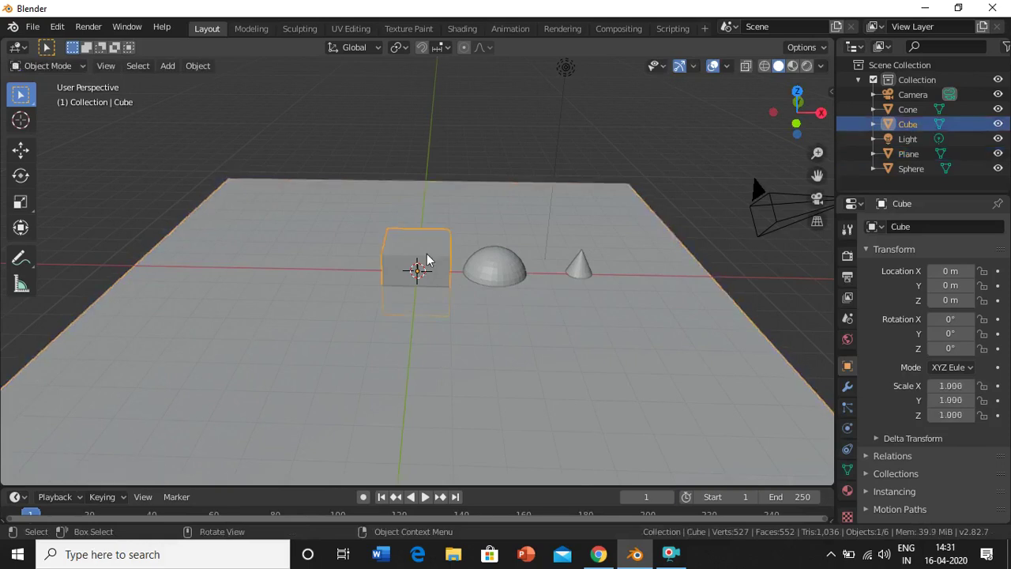
key("g")
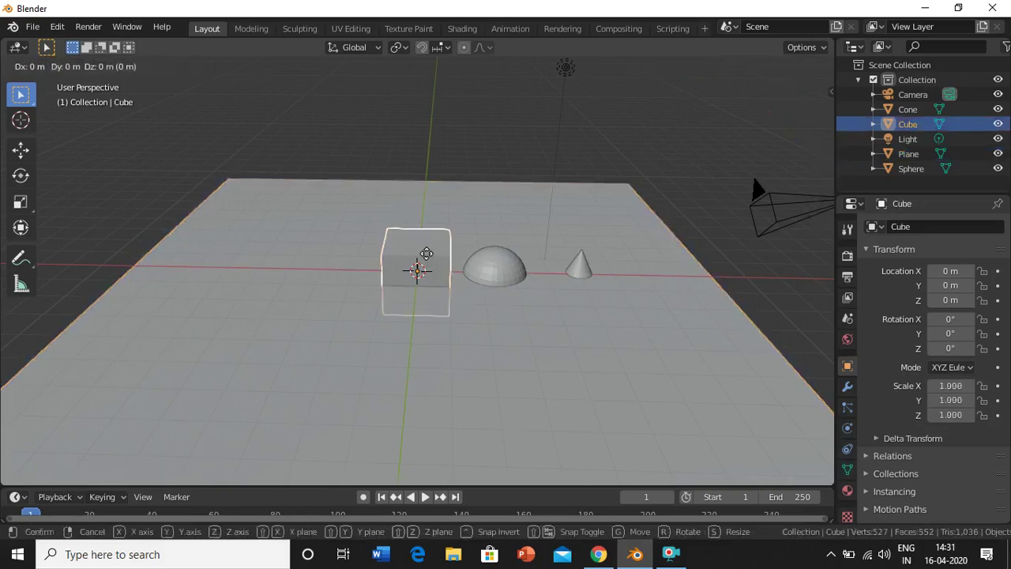
key("z")
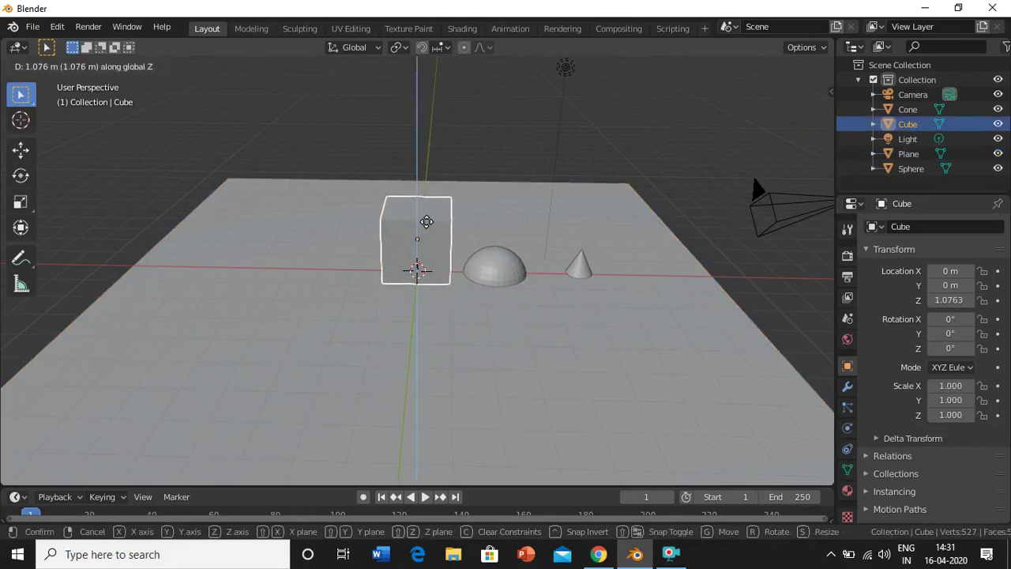
left_click(428, 225)
left_click(515, 269)
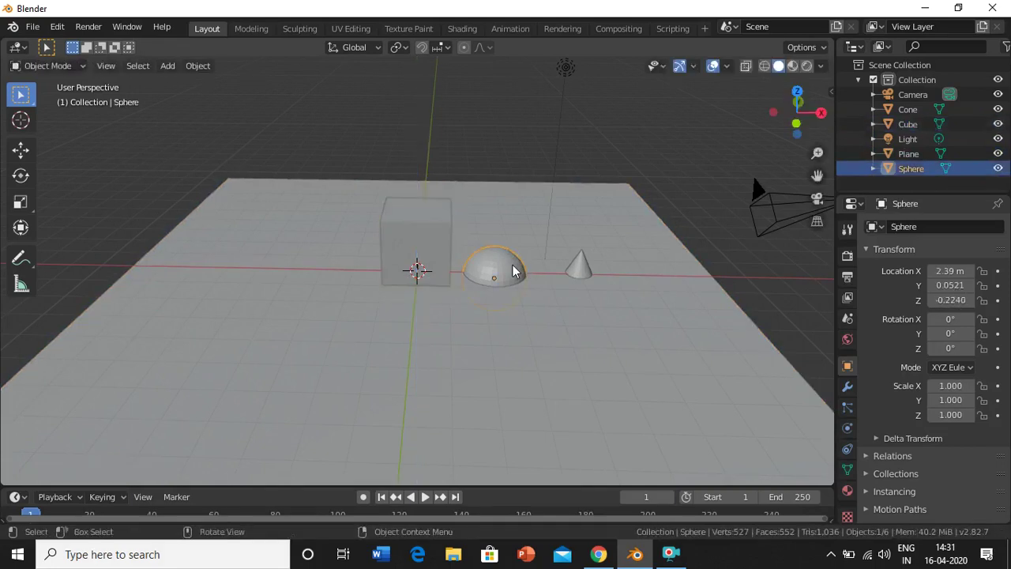
key("g")
key("z")
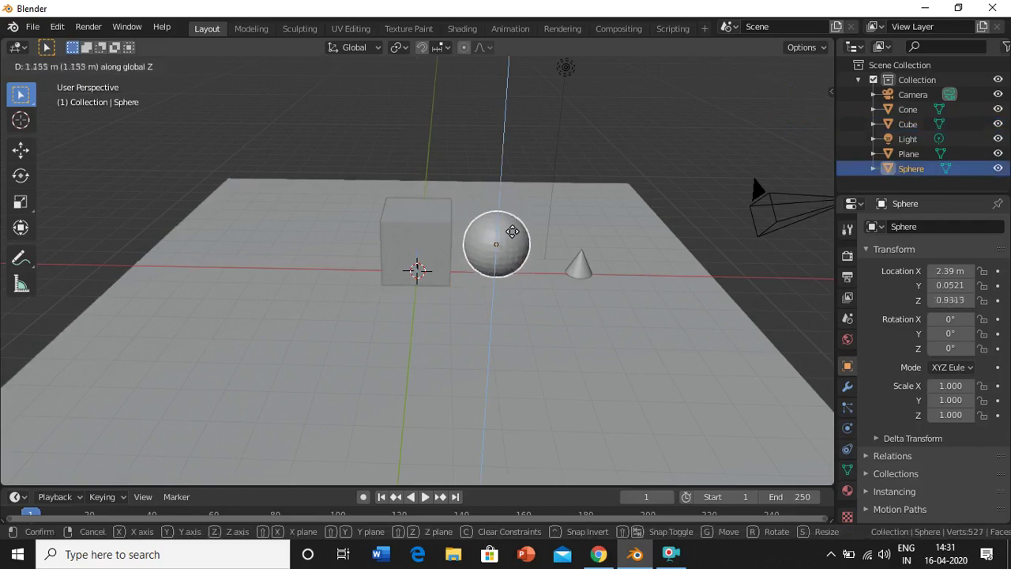
left_click(512, 237)
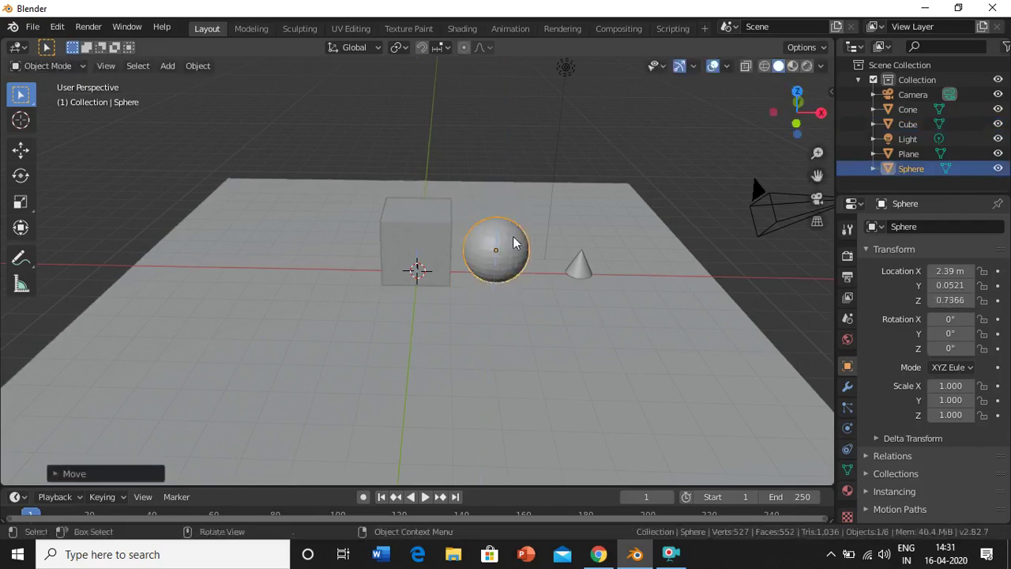
left_click(582, 257)
key("g")
key("z")
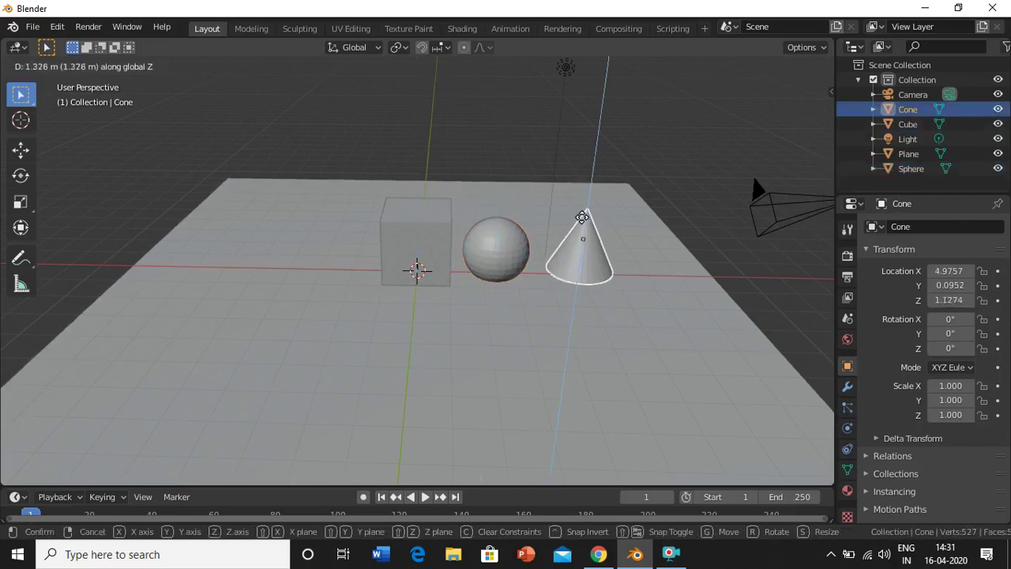
left_click(582, 220)
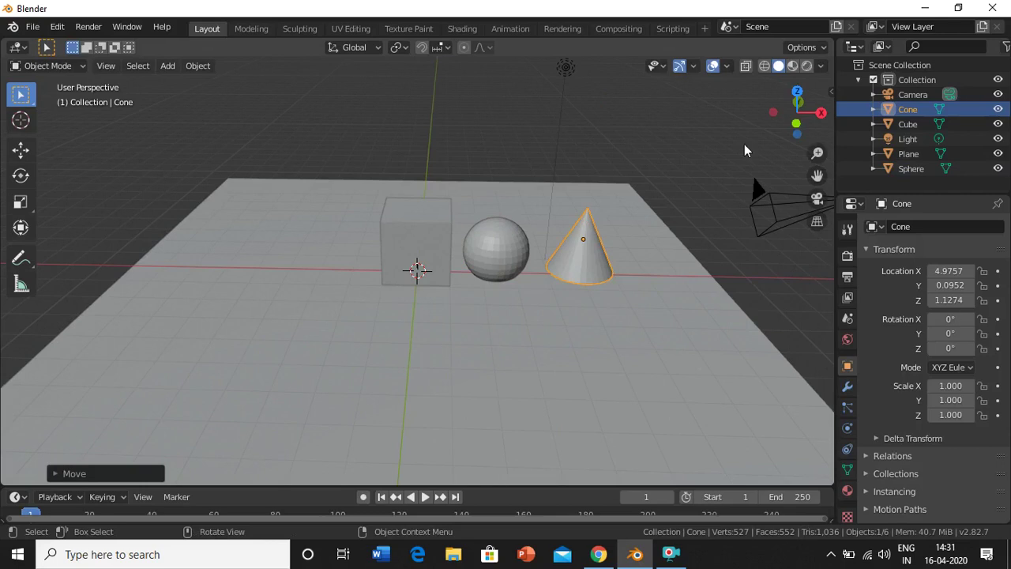
left_click(429, 240)
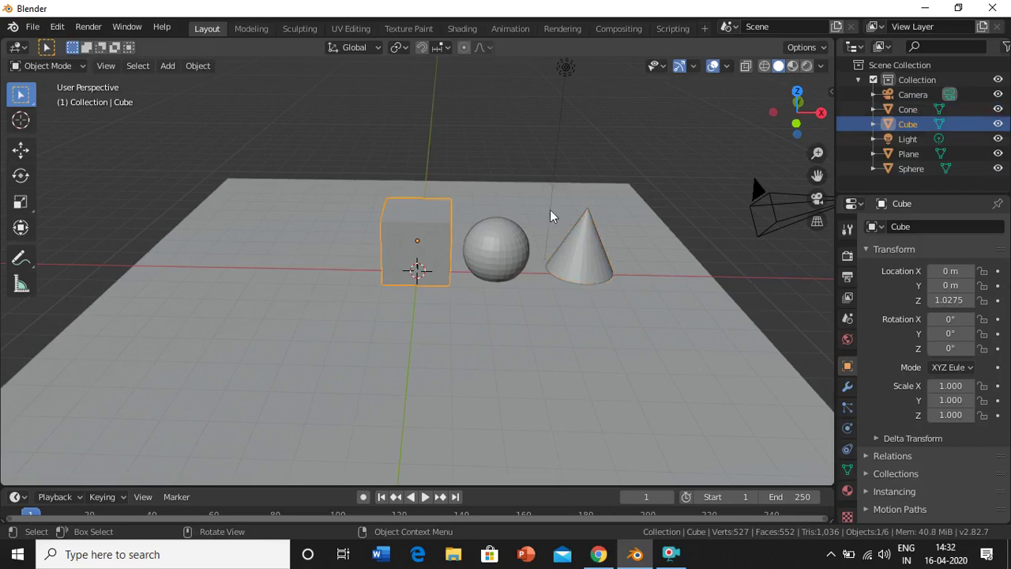
In the Shading workspace, set the cube's Principled BSDF Base Color to blue.
left_click(465, 29)
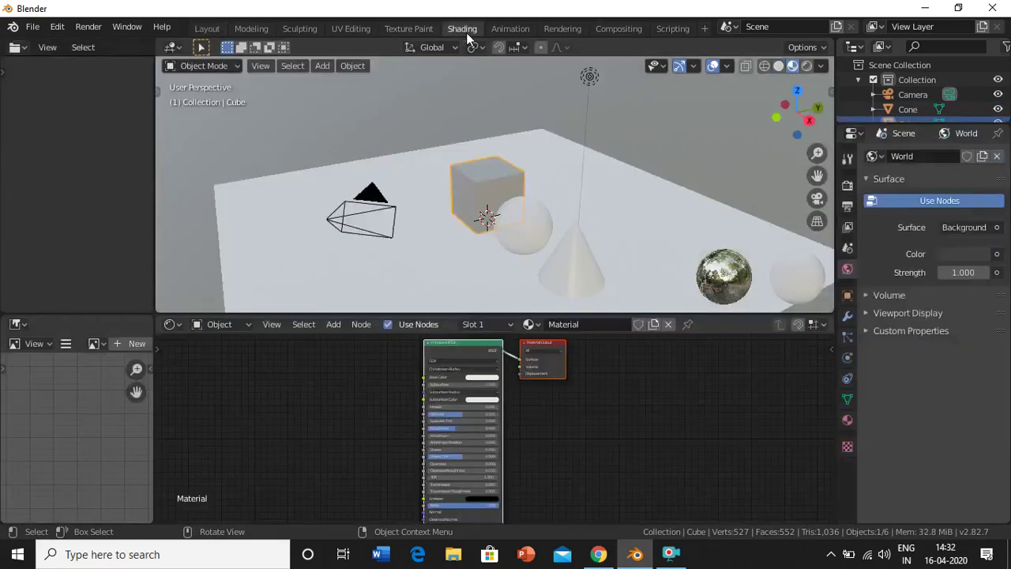
scroll(642, 479, "down", 2)
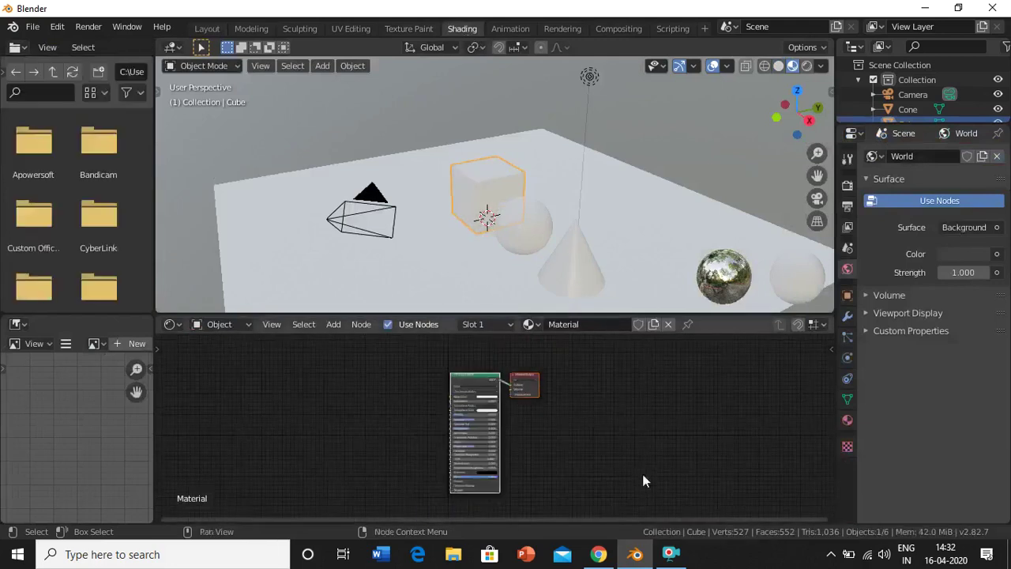
scroll(643, 479, "up", 6)
scroll(643, 480, "down", 4)
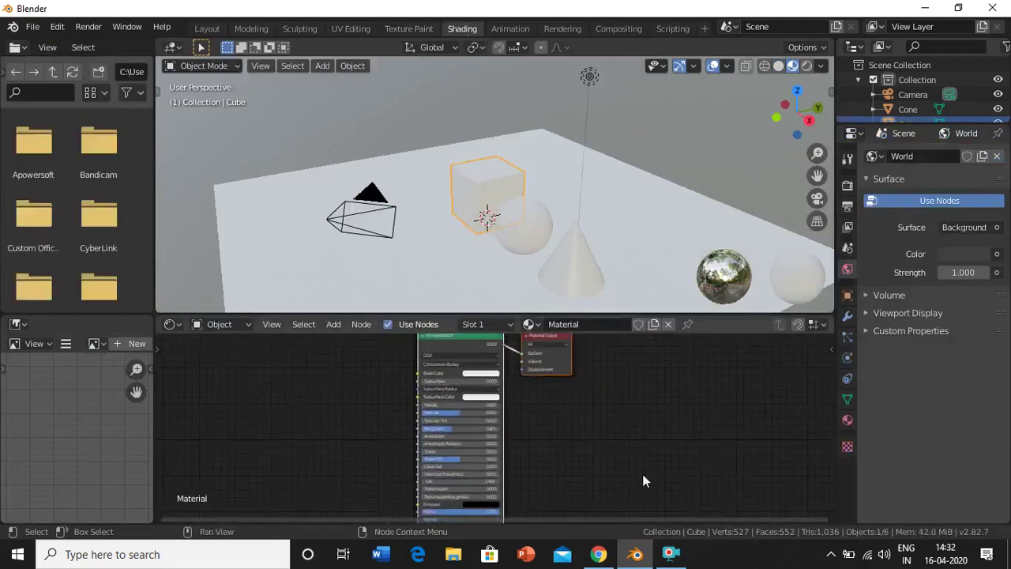
scroll(643, 481, "up", 3)
scroll(643, 480, "down", 3)
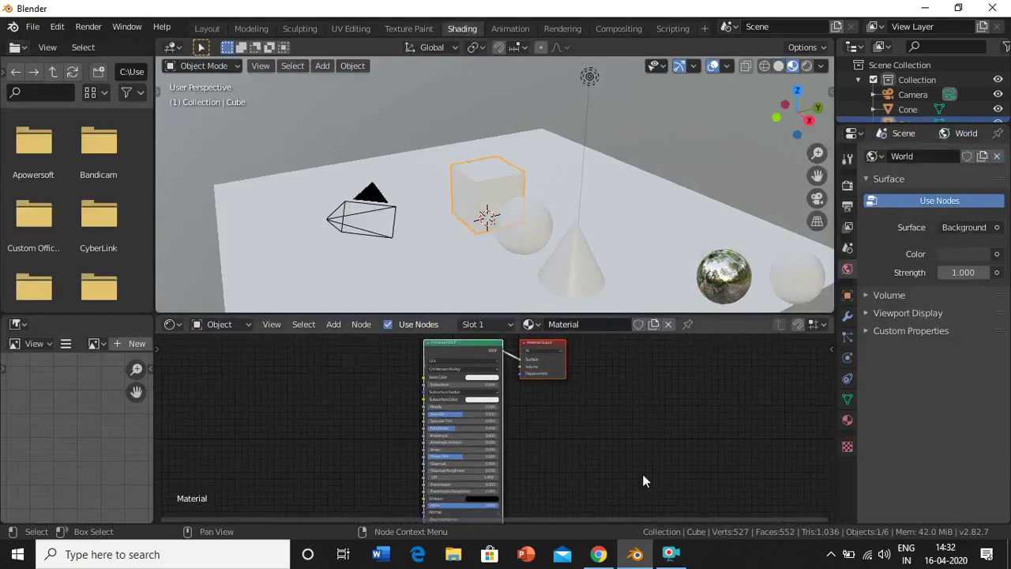
scroll(643, 480, "up", 3)
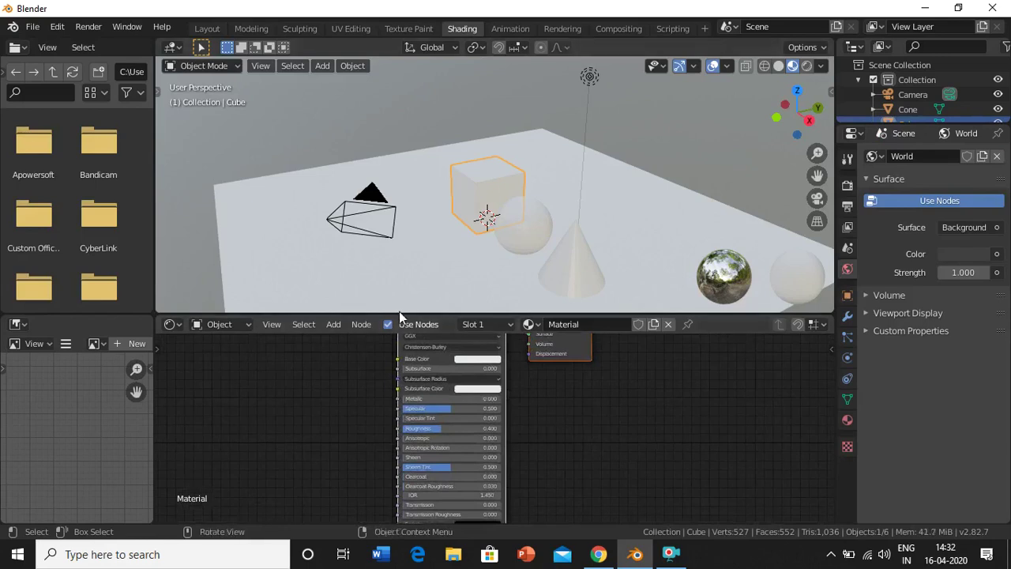
left_click(484, 360)
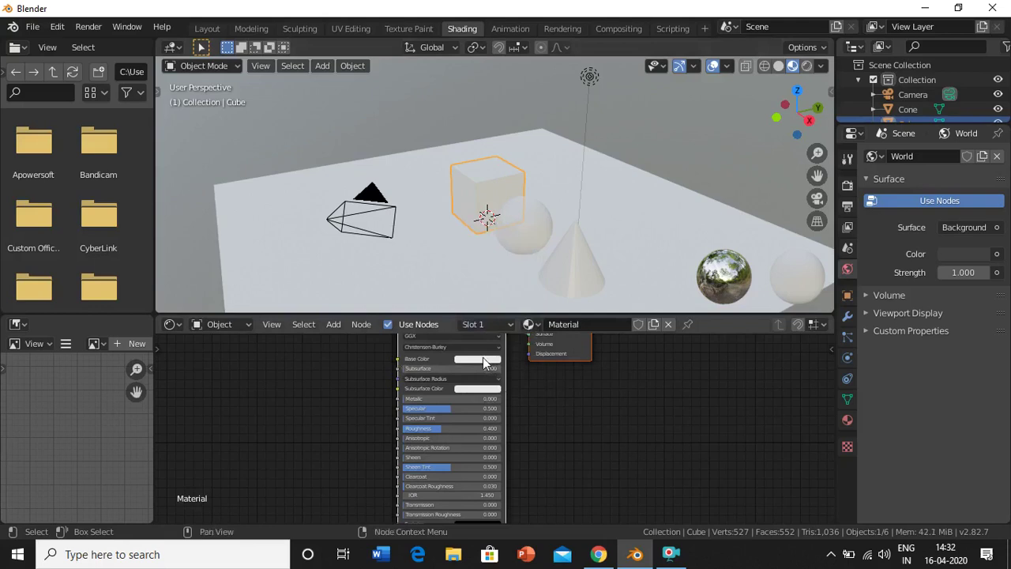
left_click(483, 359)
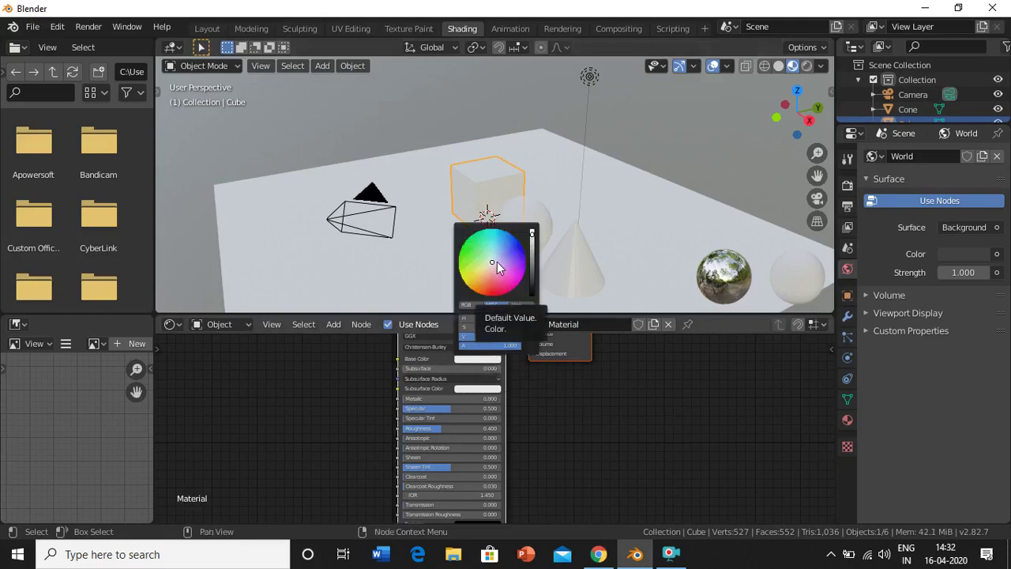
left_click_drag(497, 263, 508, 250)
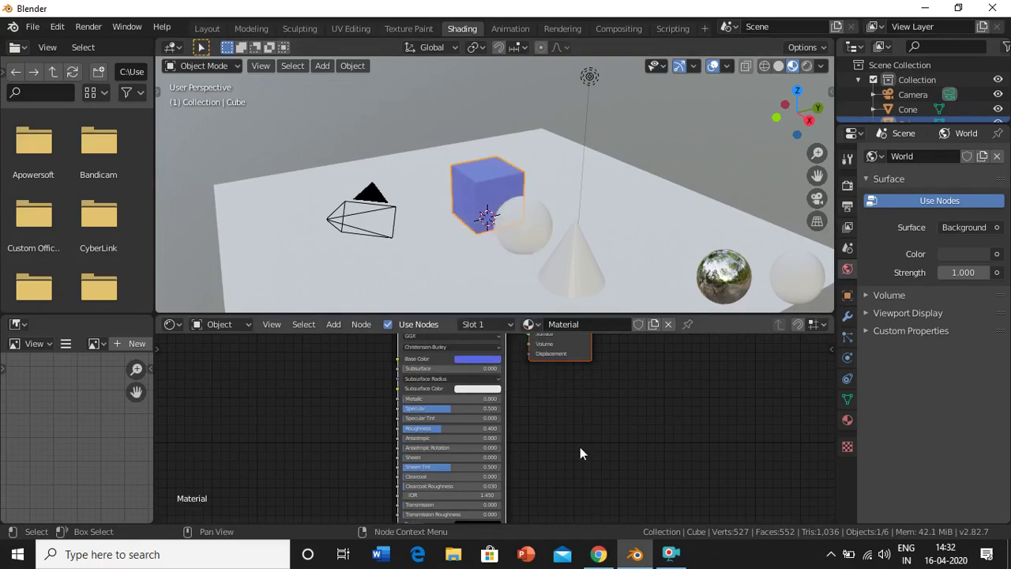
Give the sphere a new material with a yellow Base Color and Metallic about 0.69.
left_click(532, 235)
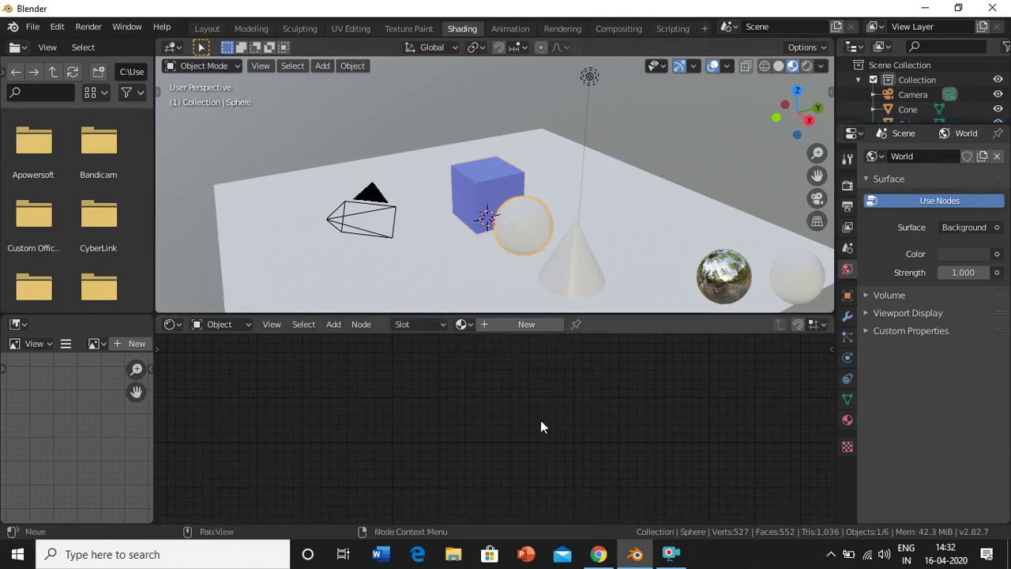
left_click(521, 324)
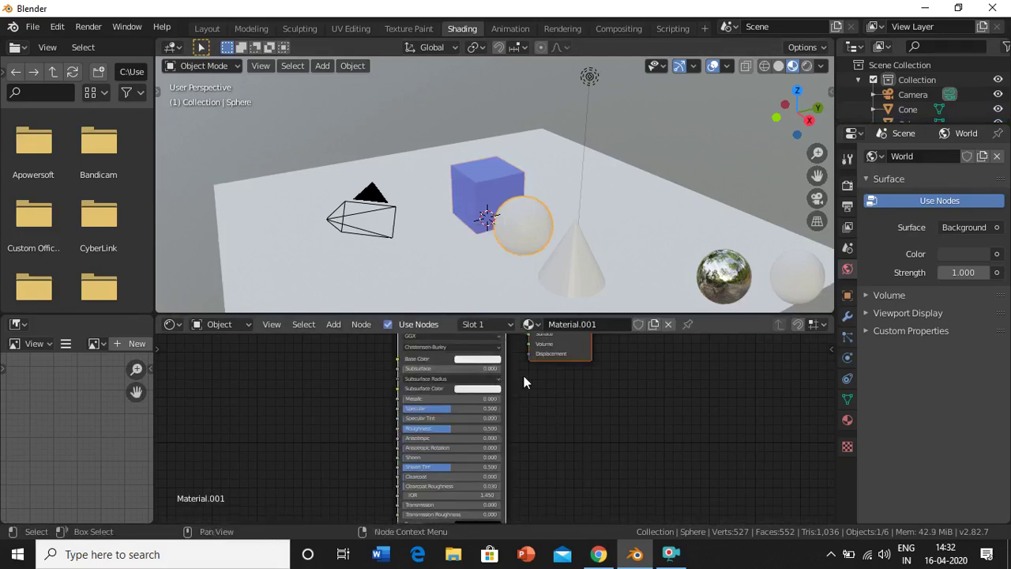
left_click(480, 360)
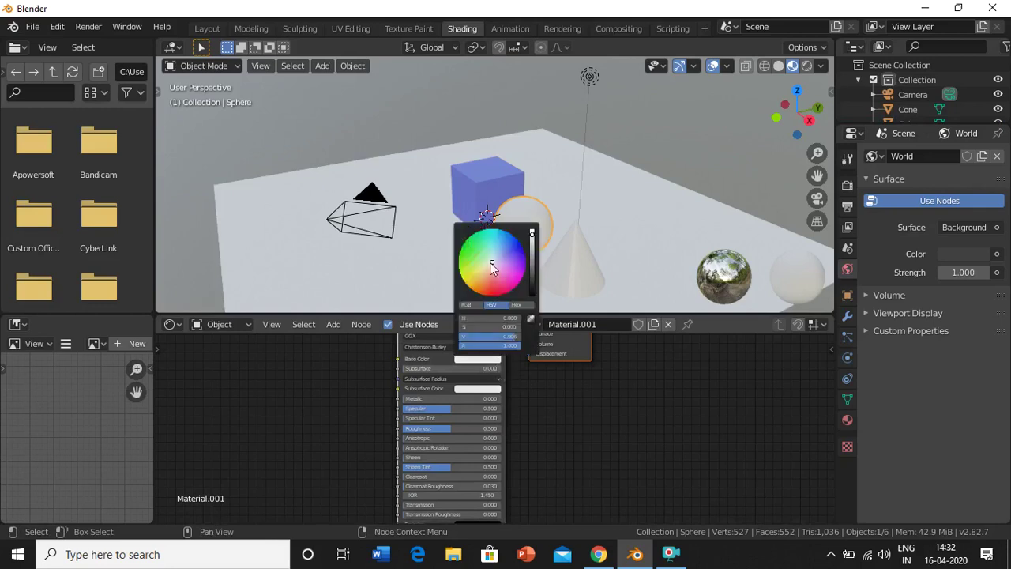
left_click_drag(492, 264, 474, 274)
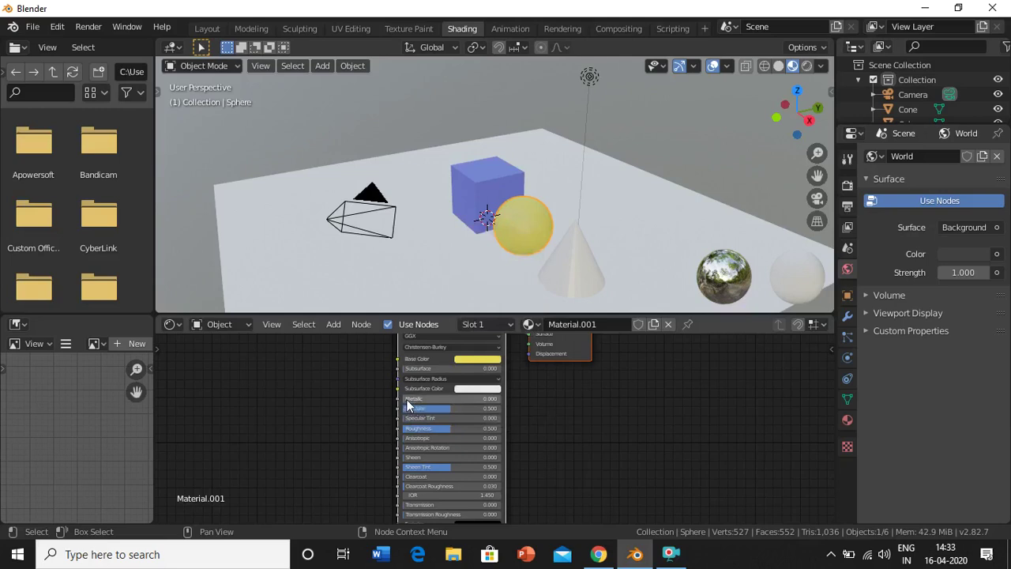
left_click_drag(407, 398, 468, 398)
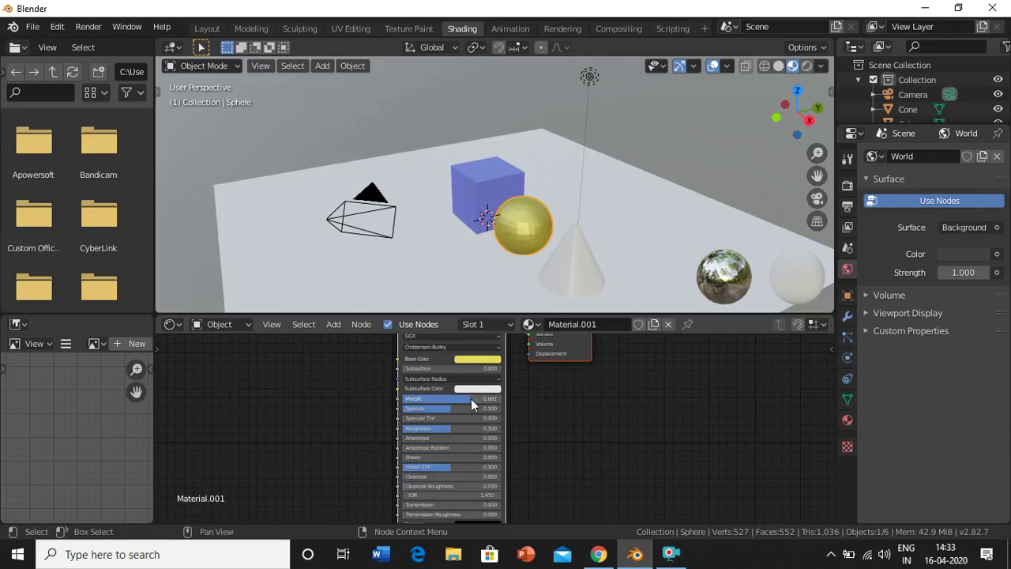
Give the cone a new material, Material.002, with a red Base Color.
left_click(587, 265)
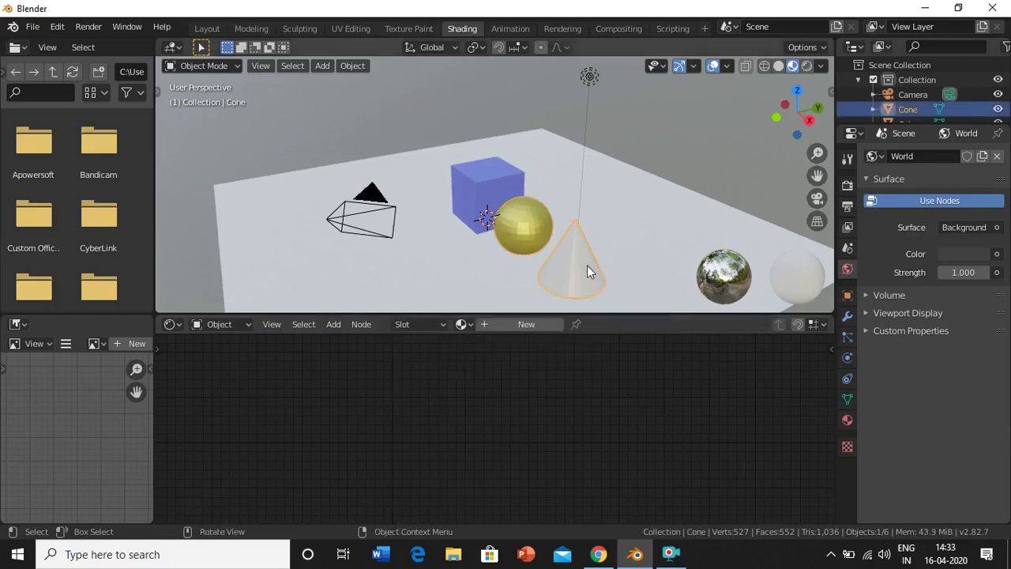
left_click(521, 326)
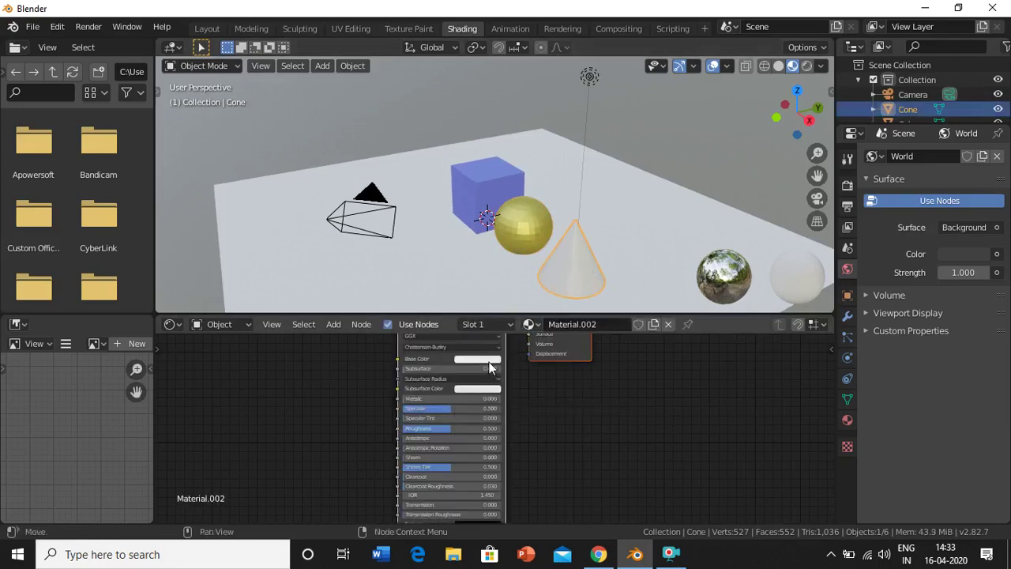
left_click(489, 362)
left_click_drag(495, 266, 490, 293)
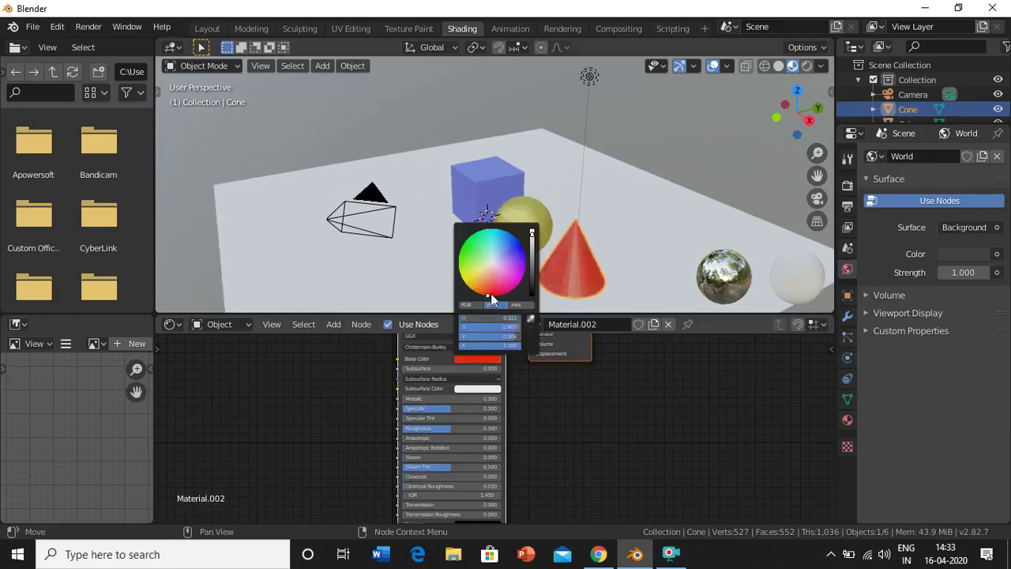
Give the ground plane a new material, Material.003, with a pale pink Base Color.
left_click(666, 247)
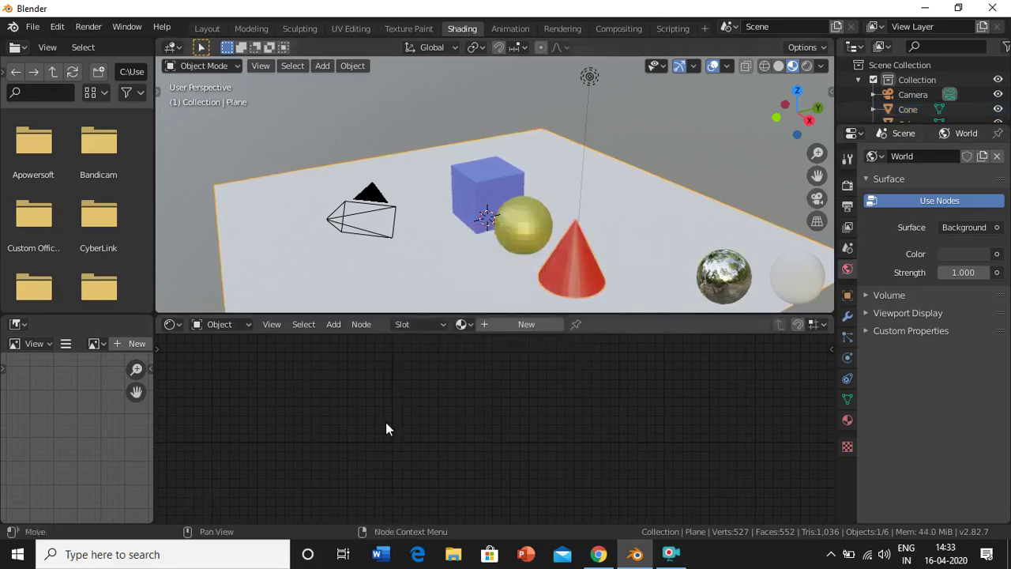
left_click(511, 323)
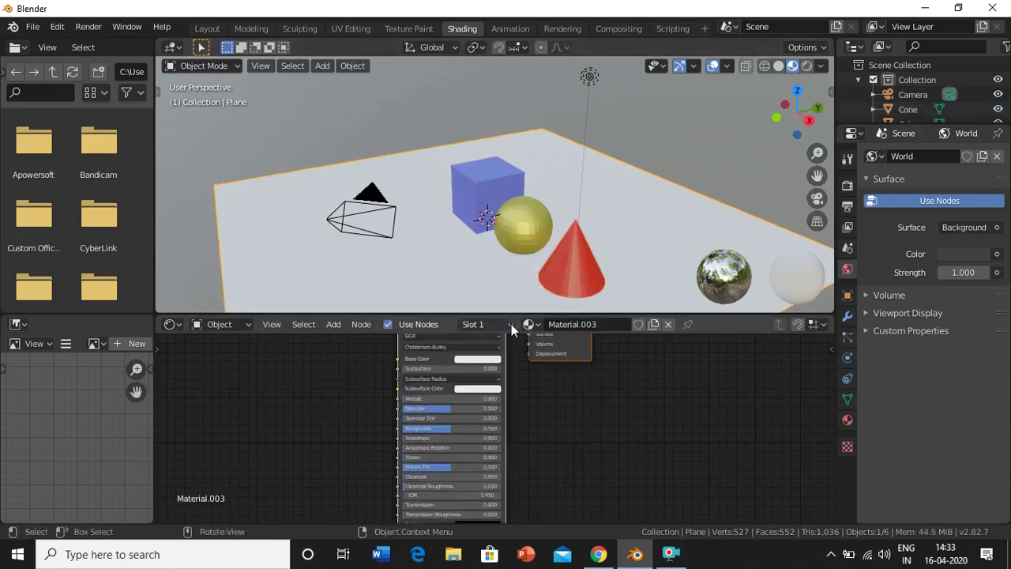
left_click(474, 359)
left_click_drag(495, 284, 496, 274)
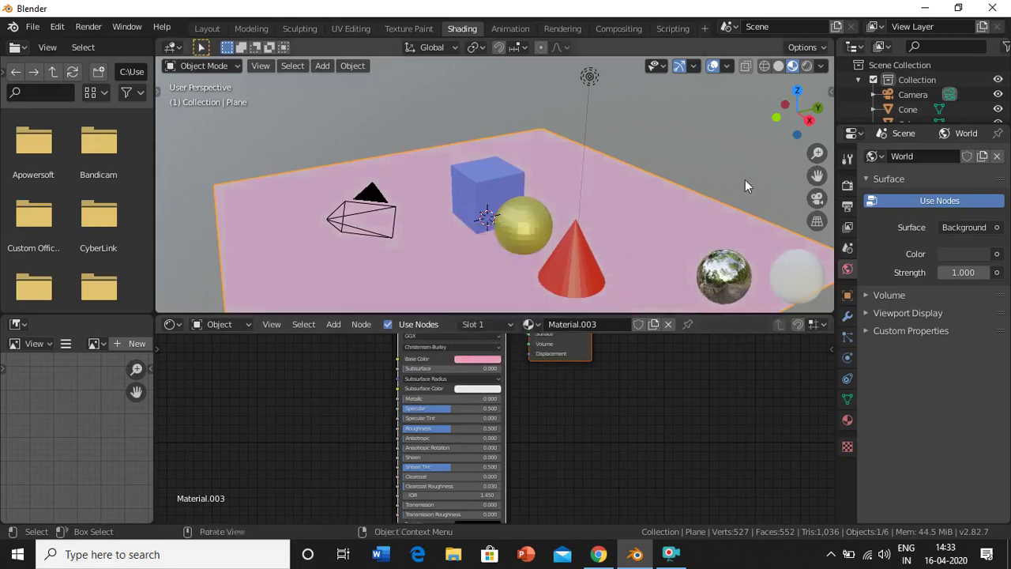
In Layout, cycle viewport shading from Wireframe through Solid and Material Preview to Rendered.
left_click(206, 30)
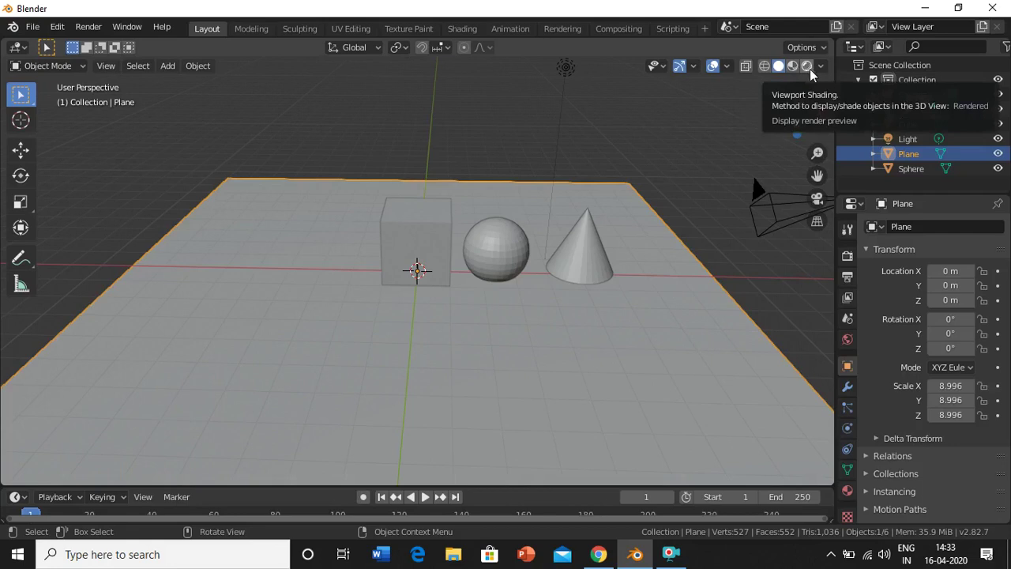
left_click(764, 66)
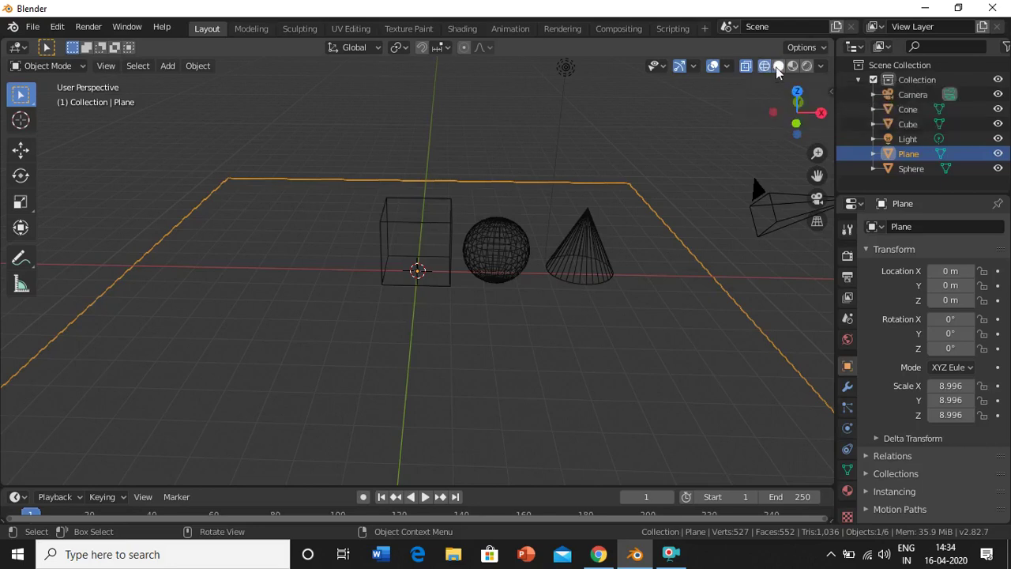
left_click(778, 66)
left_click(794, 67)
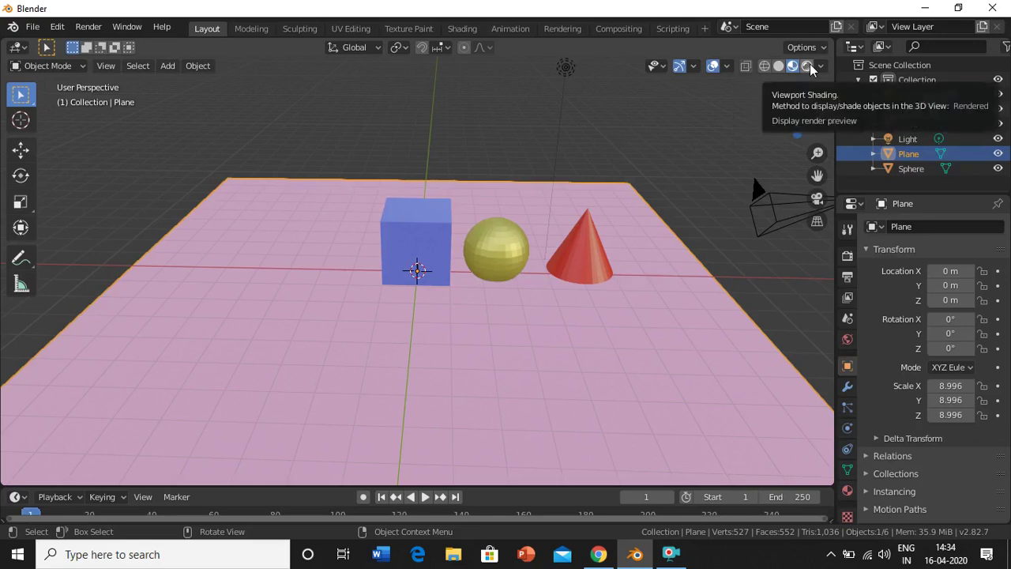
left_click(808, 65)
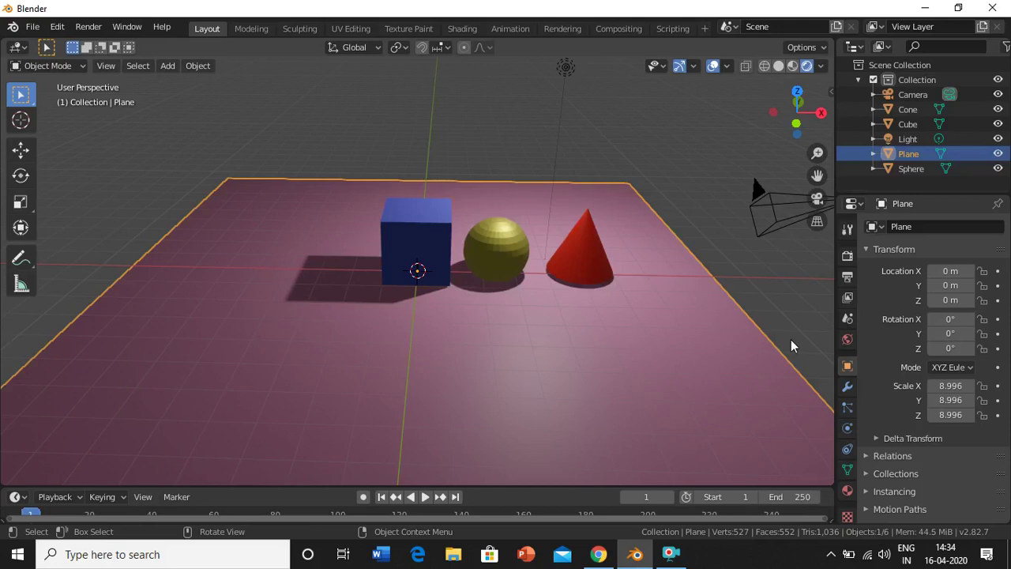
Switch the render engine to Cycles in Render Properties.
left_click(847, 256)
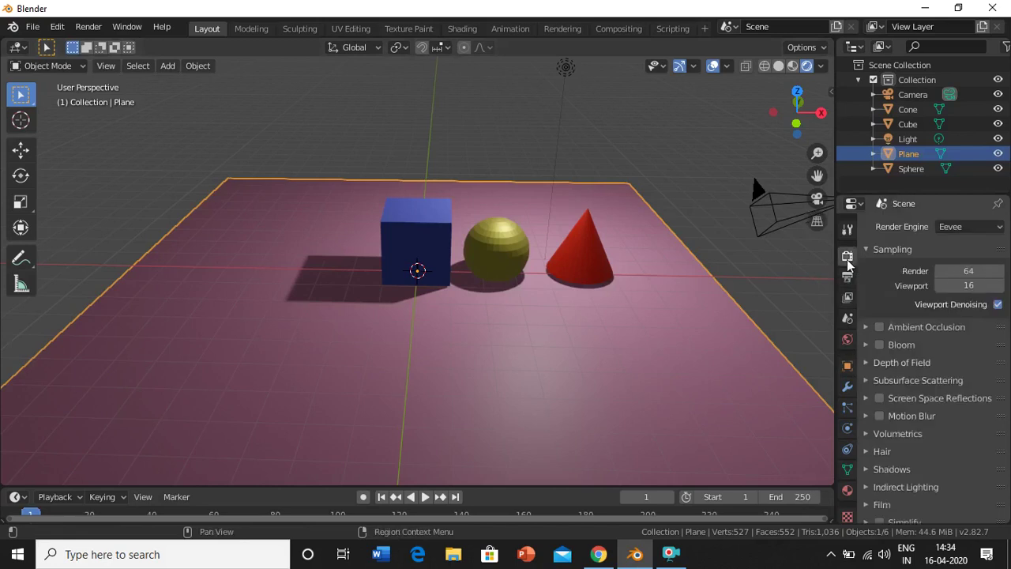
left_click(986, 229)
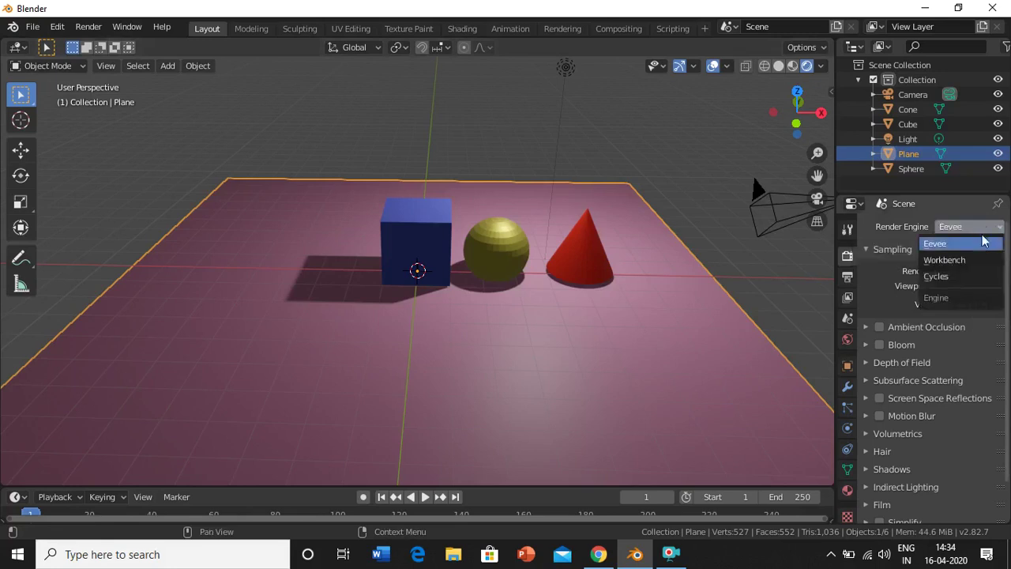
left_click(973, 277)
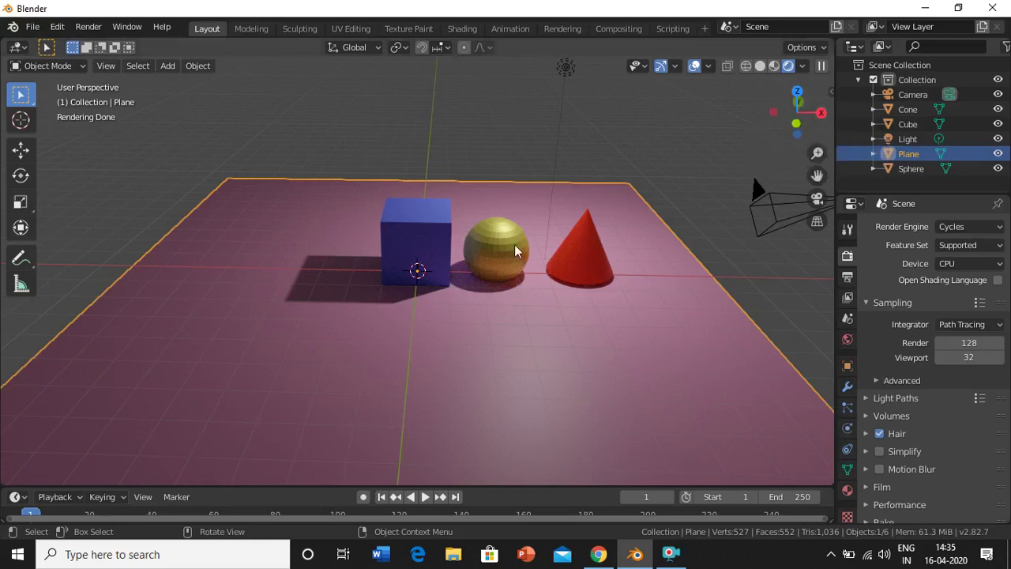
In Solid view, apply Shade Smooth to the cube, the sphere and the cone.
left_click(759, 67)
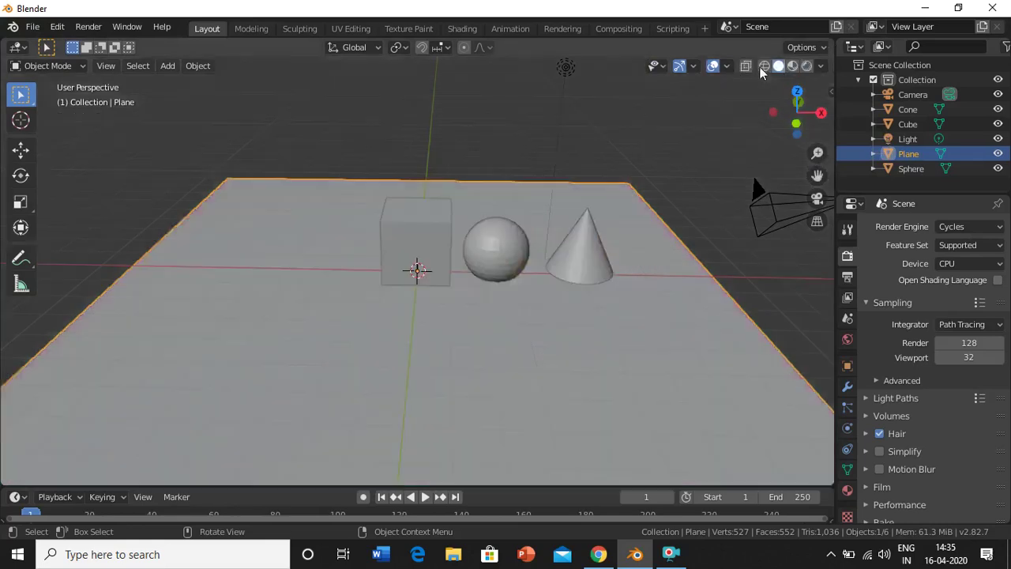
left_click(403, 231)
right_click(403, 232)
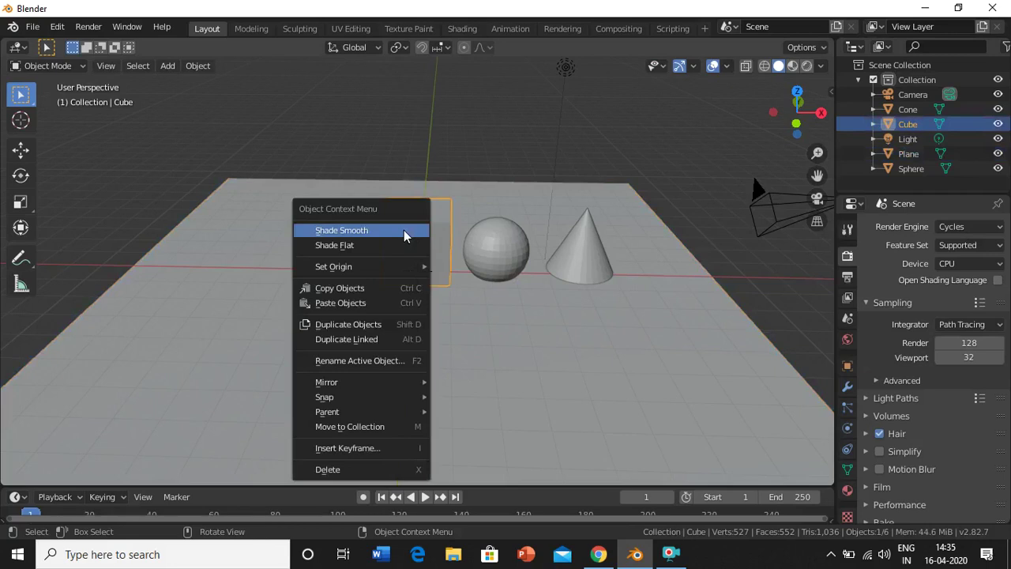
left_click(404, 230)
left_click(506, 247)
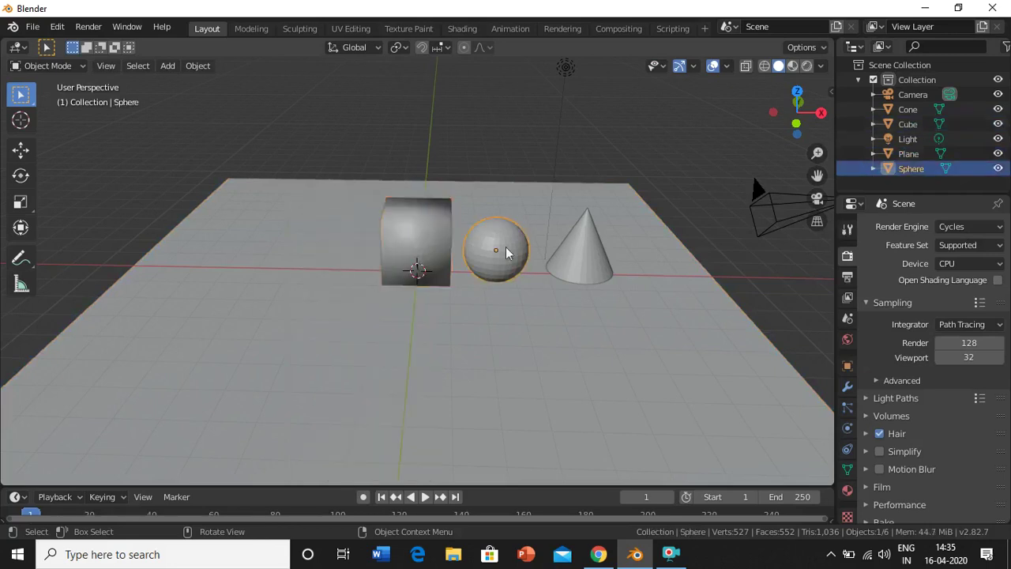
right_click(506, 247)
left_click(507, 247)
left_click(595, 257)
right_click(594, 257)
left_click(594, 257)
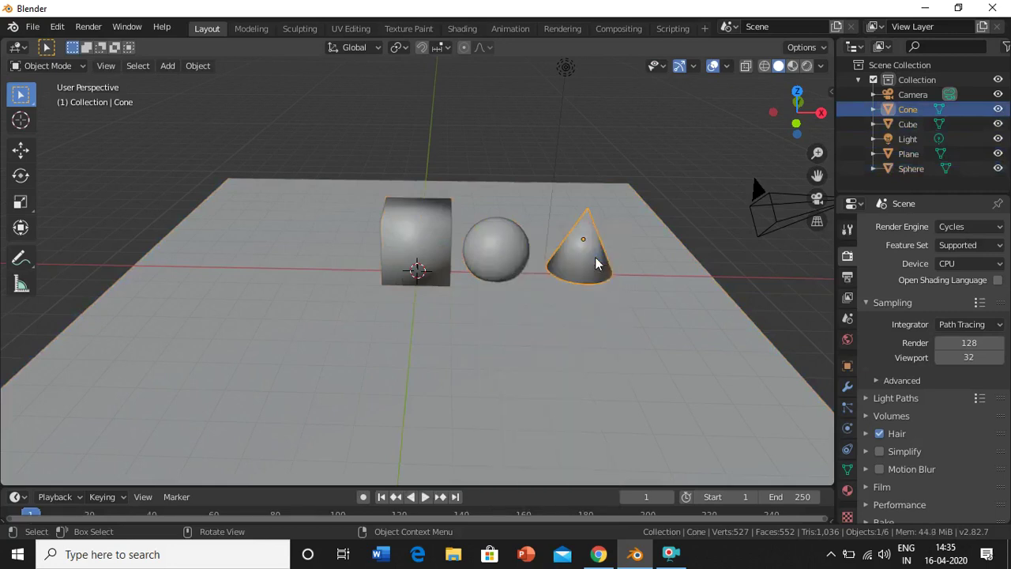
Preview in Rendered shading and nudge the light slightly right so shadows fall left.
left_click(807, 67)
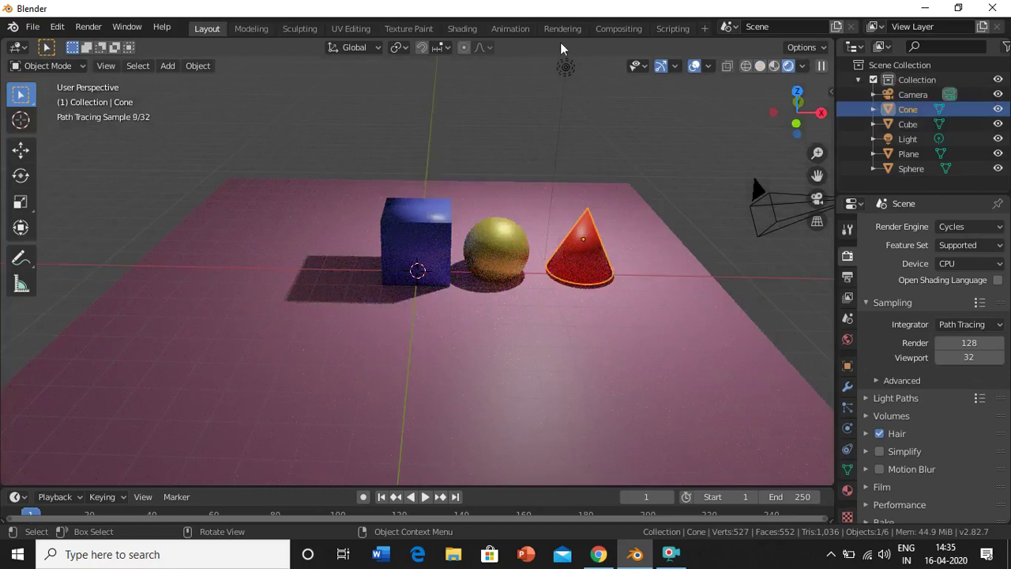
left_click(566, 70)
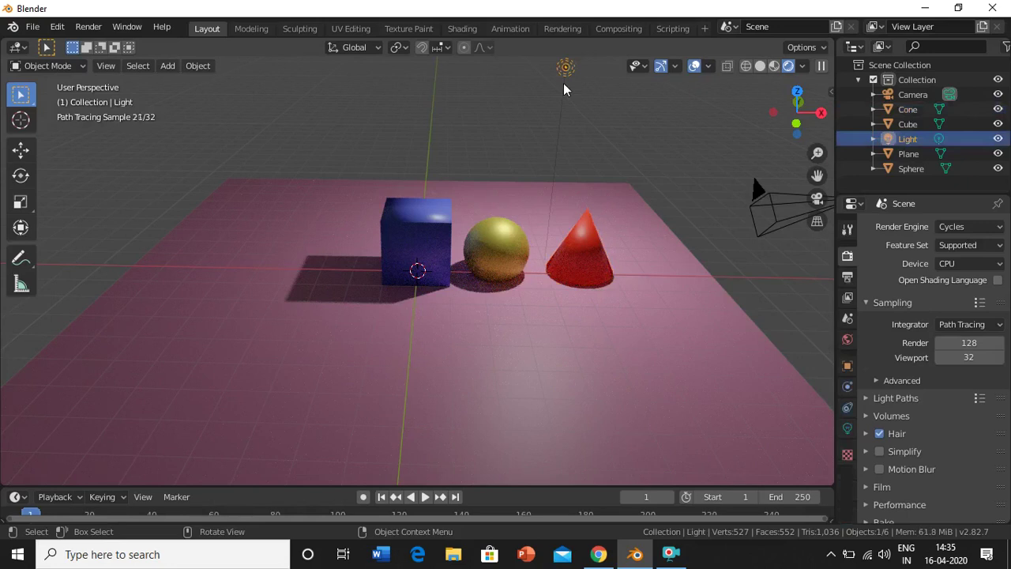
key("g")
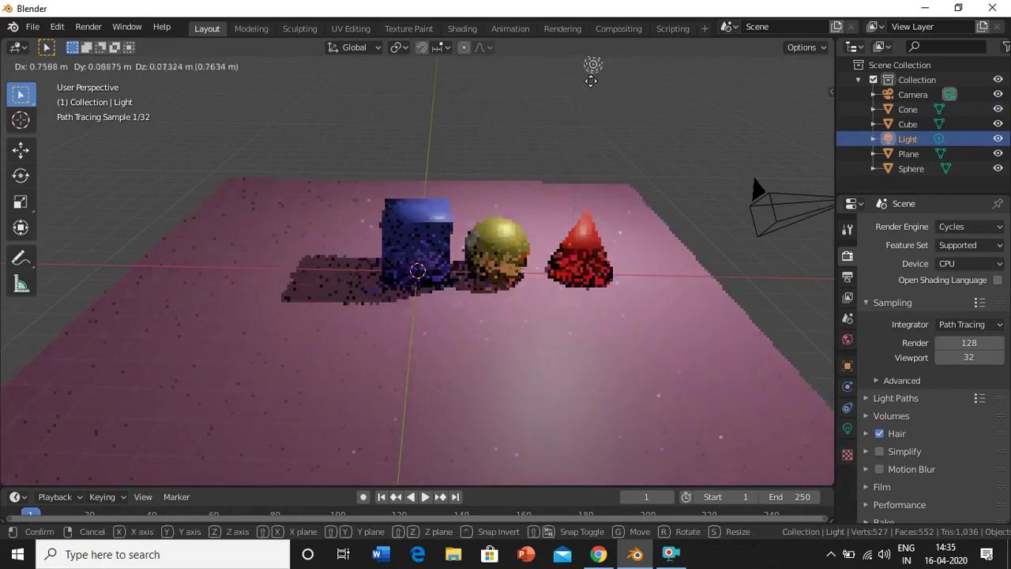
left_click(584, 78)
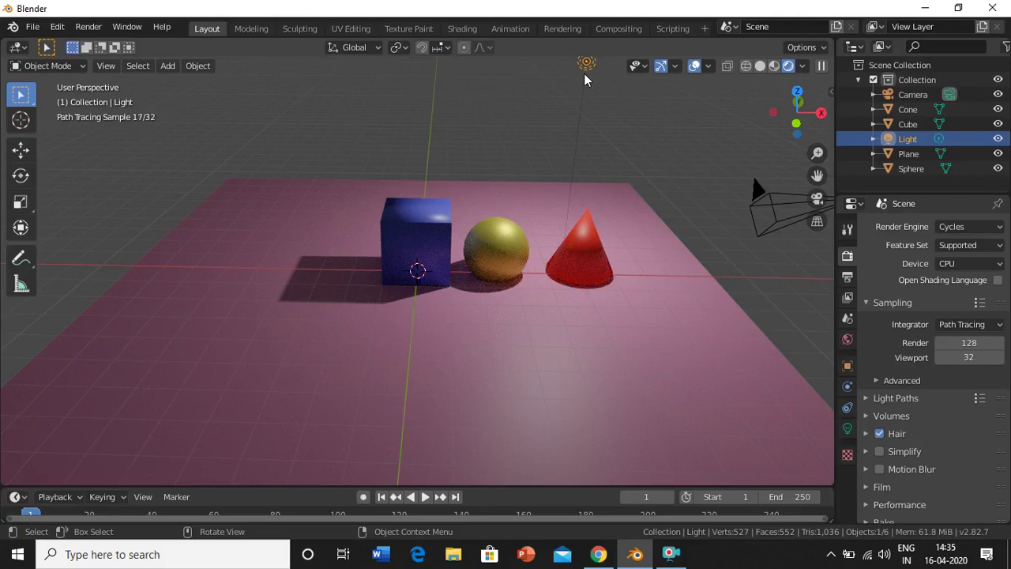
Duplicate the light as Light.001 and place it above the scene's left side.
key("shift+d")
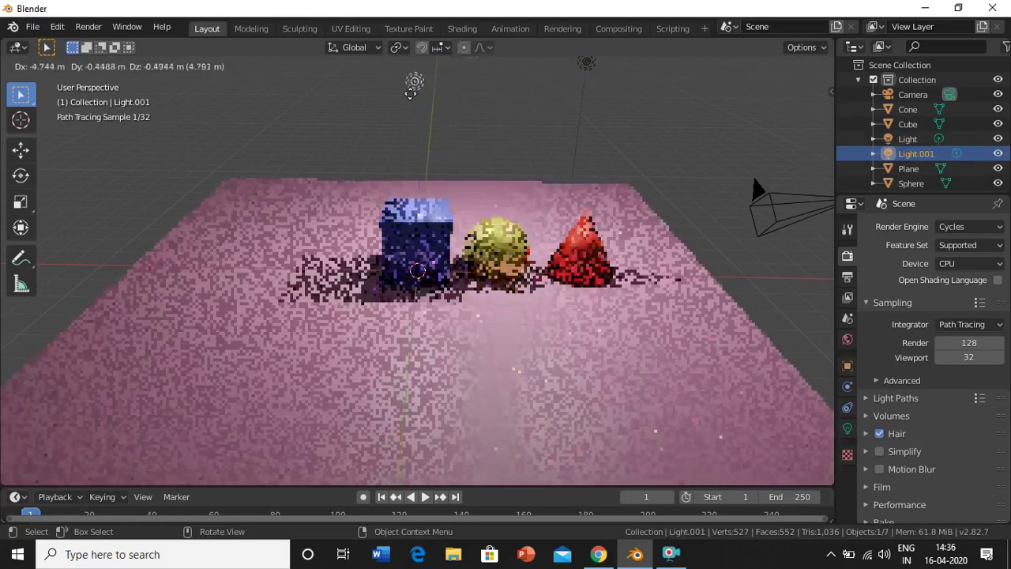
left_click(355, 88)
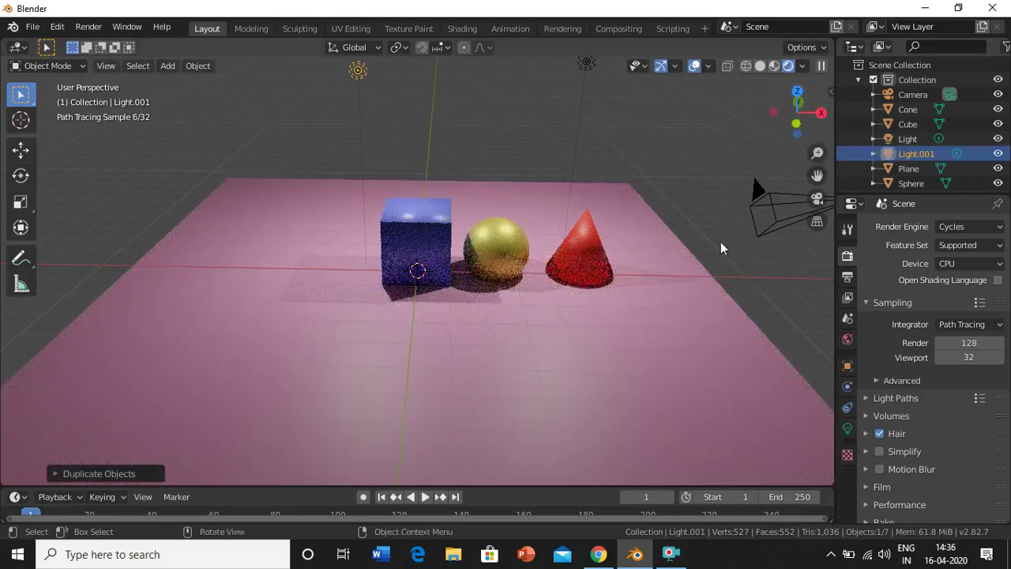
scroll(721, 247, "up", 5)
scroll(720, 248, "down", 5)
scroll(720, 247, "up", 3)
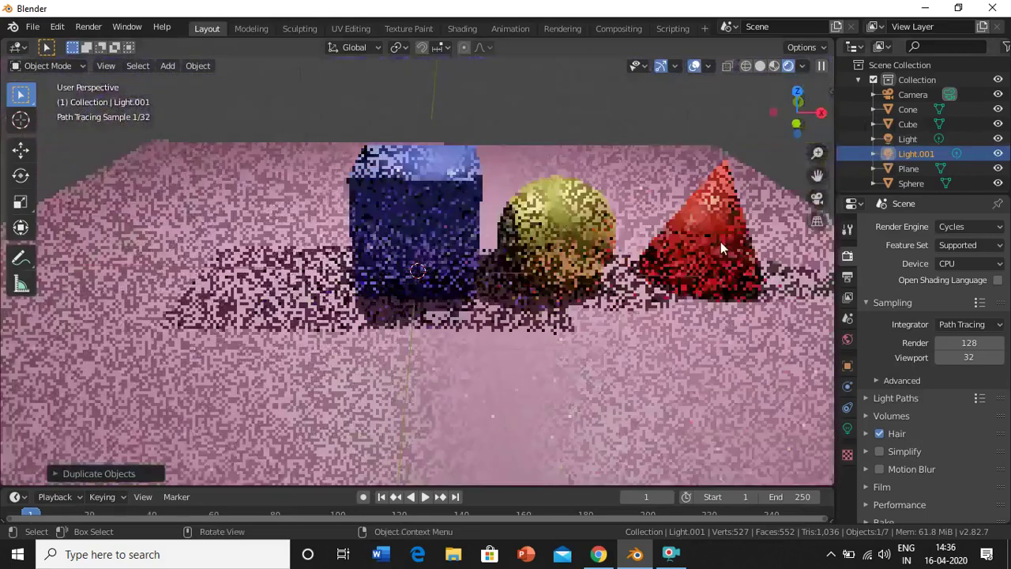
scroll(720, 243, "down", 4)
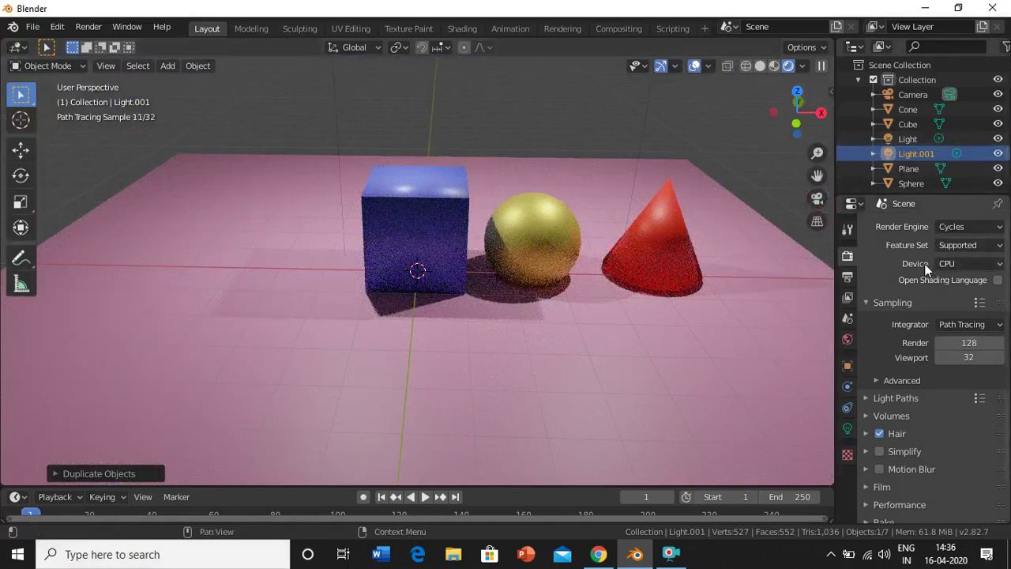
left_click(980, 267)
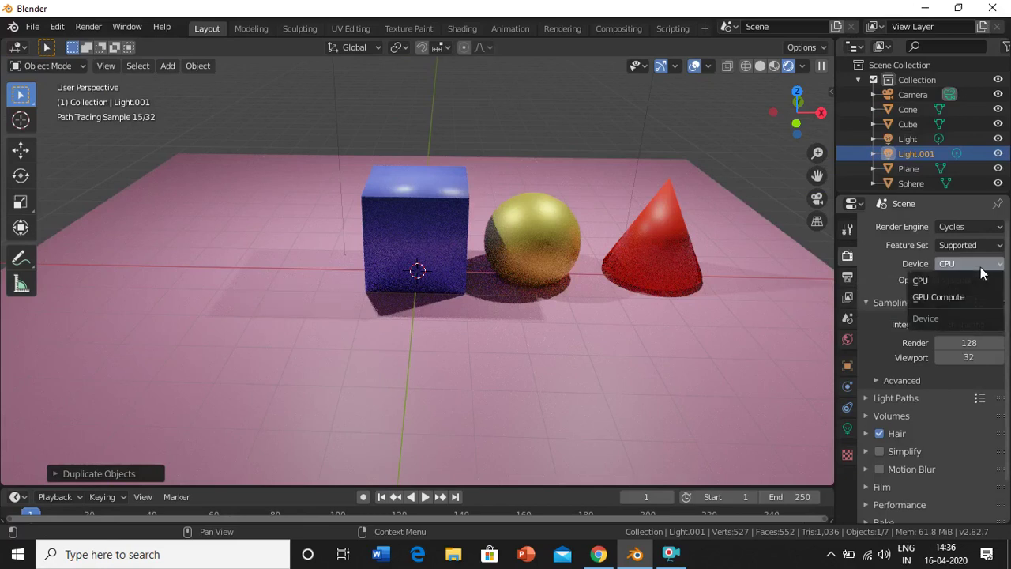
left_click(980, 273)
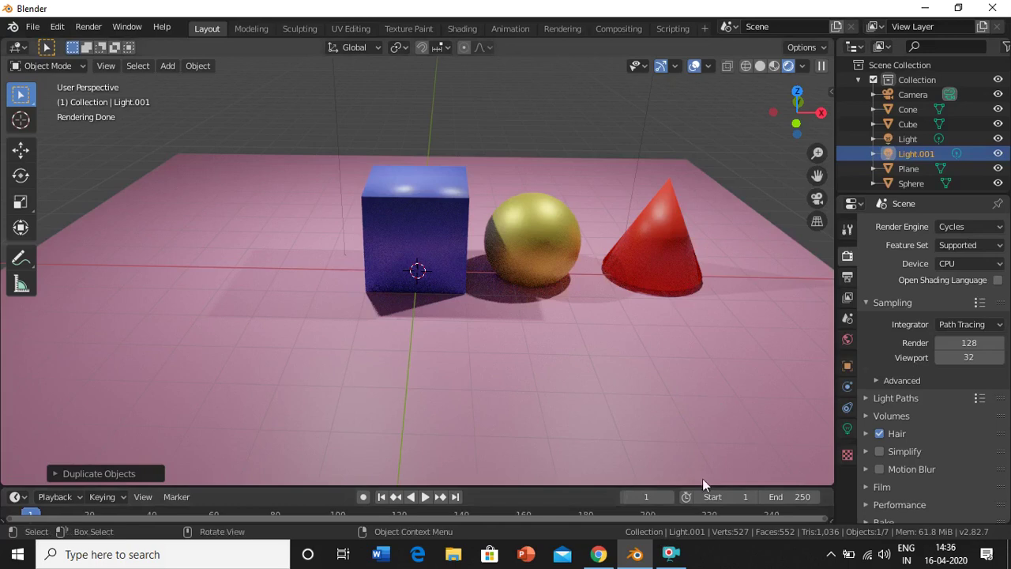
left_click(677, 561)
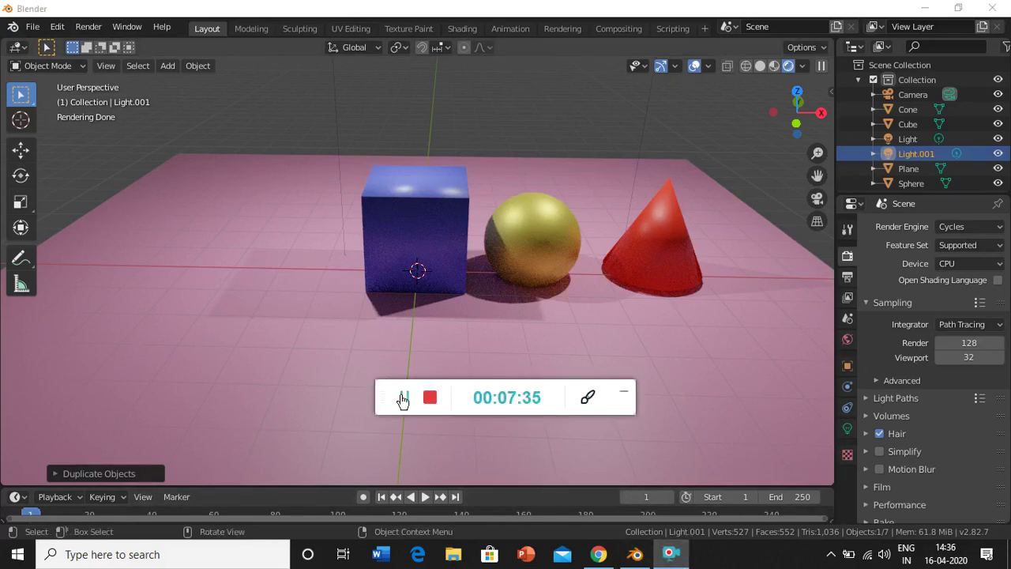